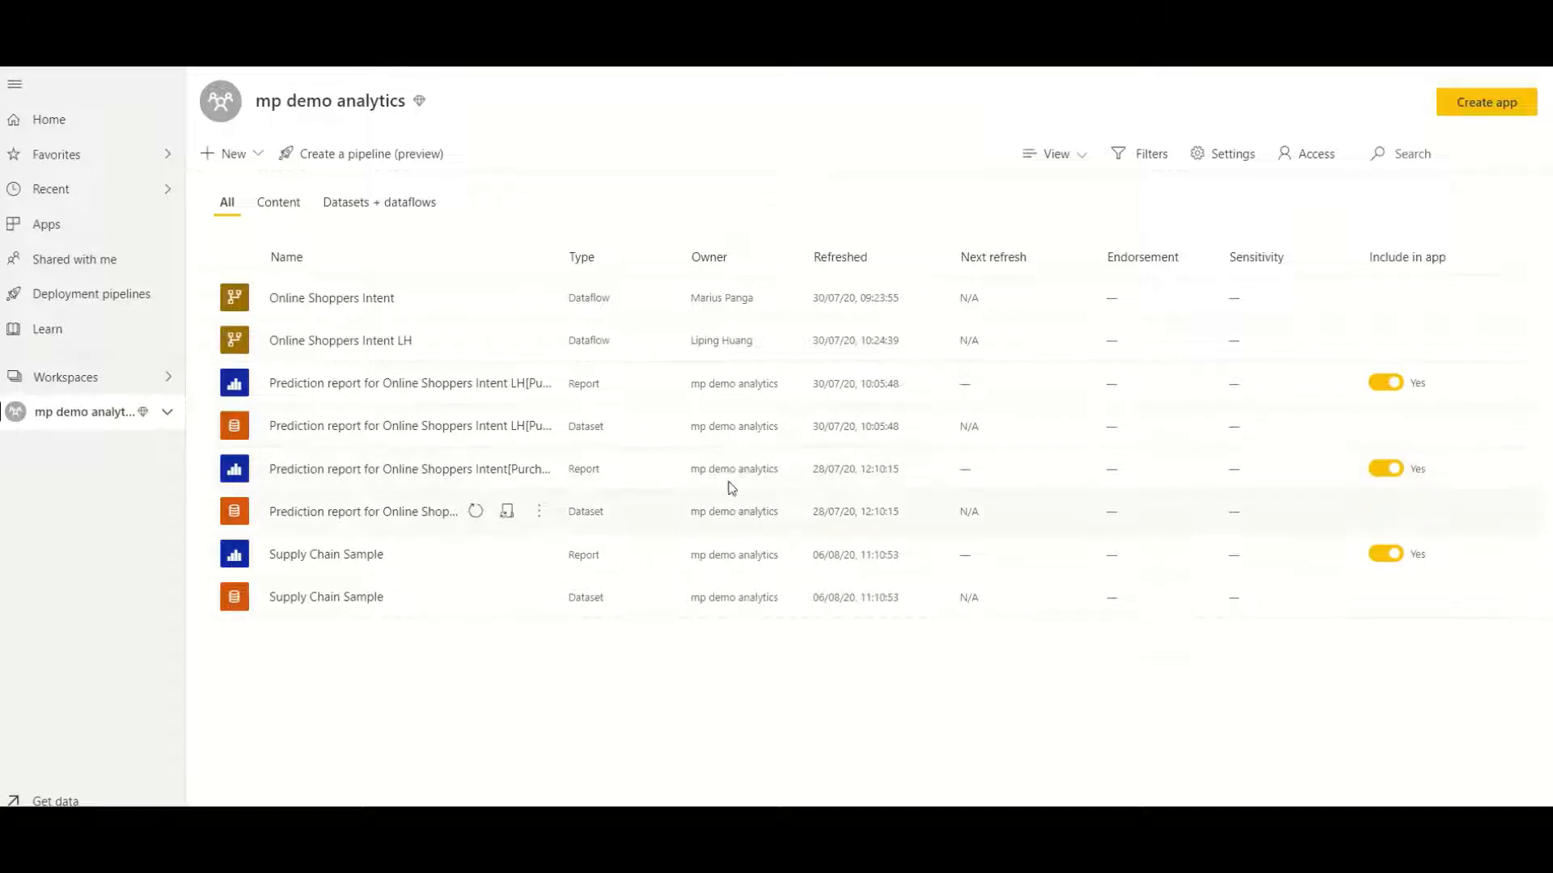
Step: Create a new dataflow with Text/CSV as its data source
left_click(258, 159)
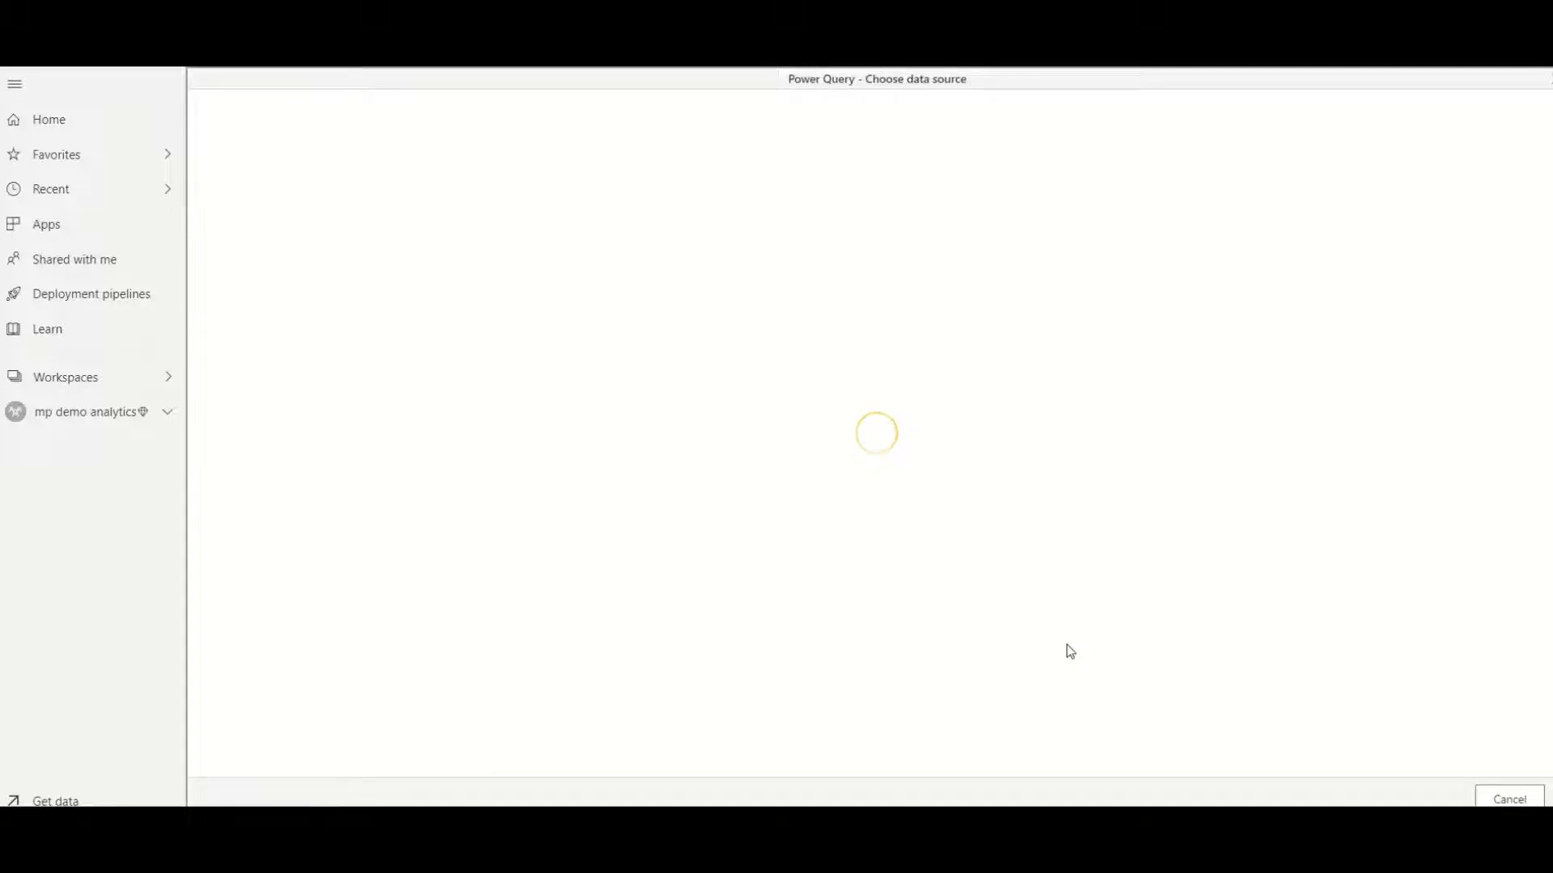
left_click(287, 253)
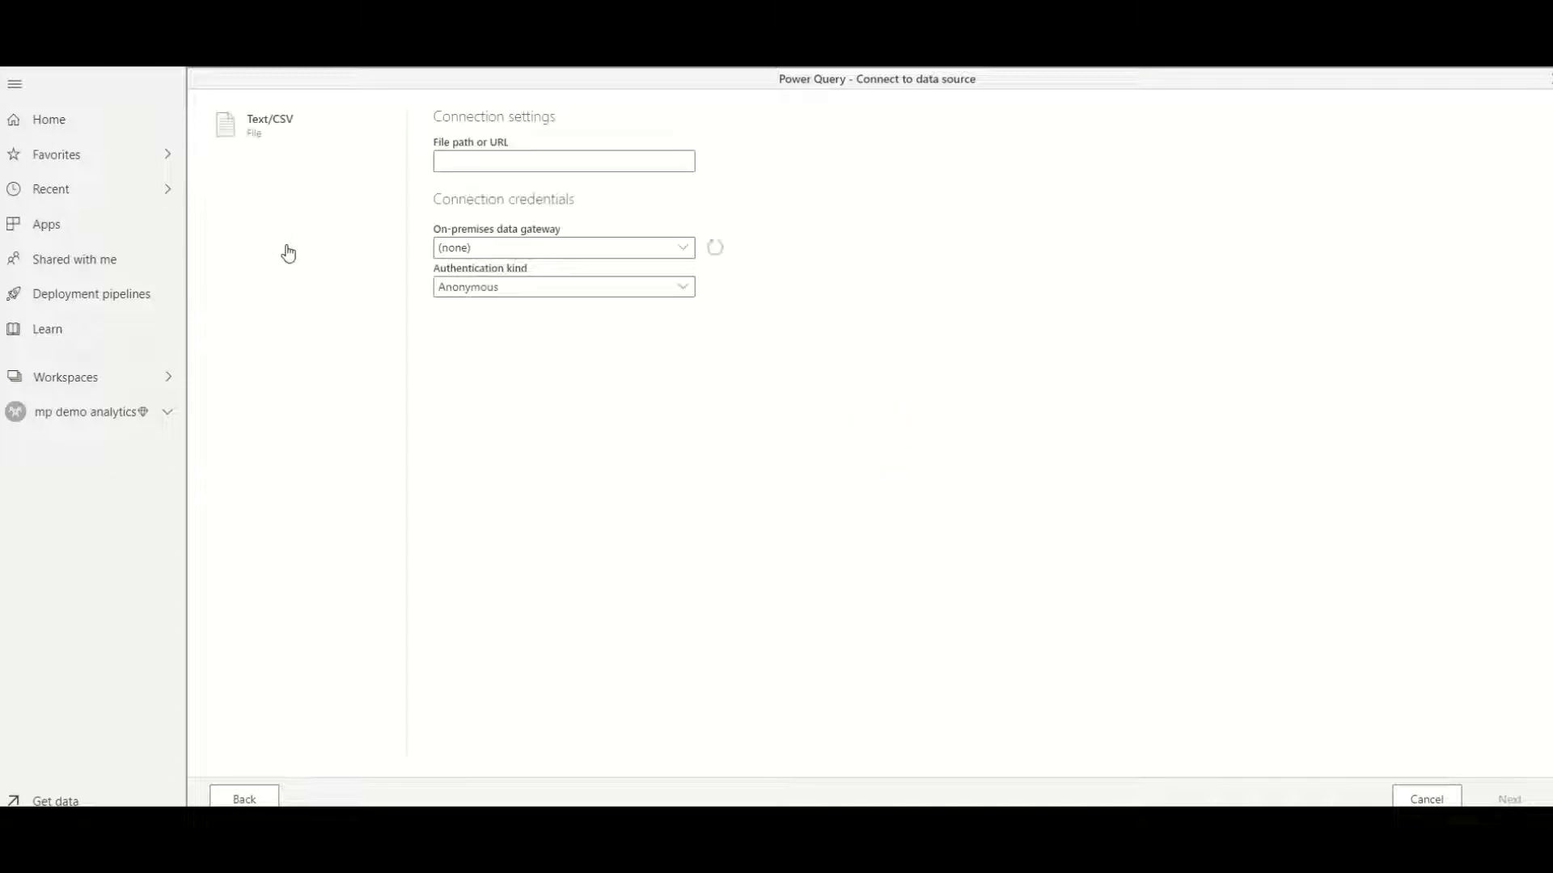
Step: Paste the raw GitHub URL of online_shoppers_intention.csv and load its preview
left_click(591, 163)
type("https://raw.githubusercontent.com/santoshc1/PowerBI-AI-samples/master/Tutorial_AutomatedML/online_shoppers_intention.csv")
left_click(1508, 798)
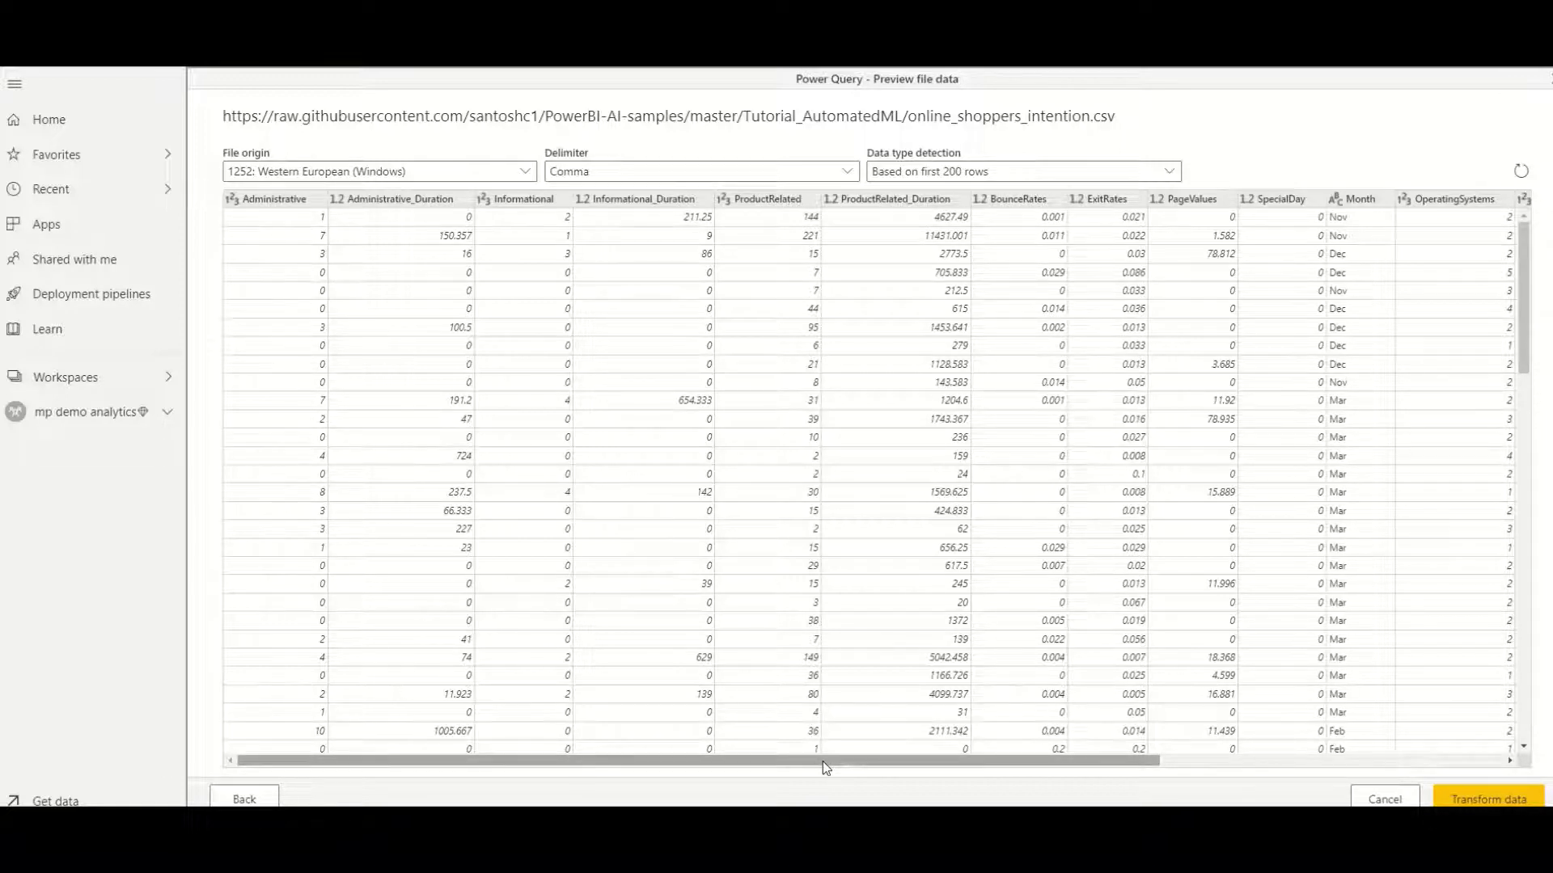
left_click_drag(824, 768, 1199, 770)
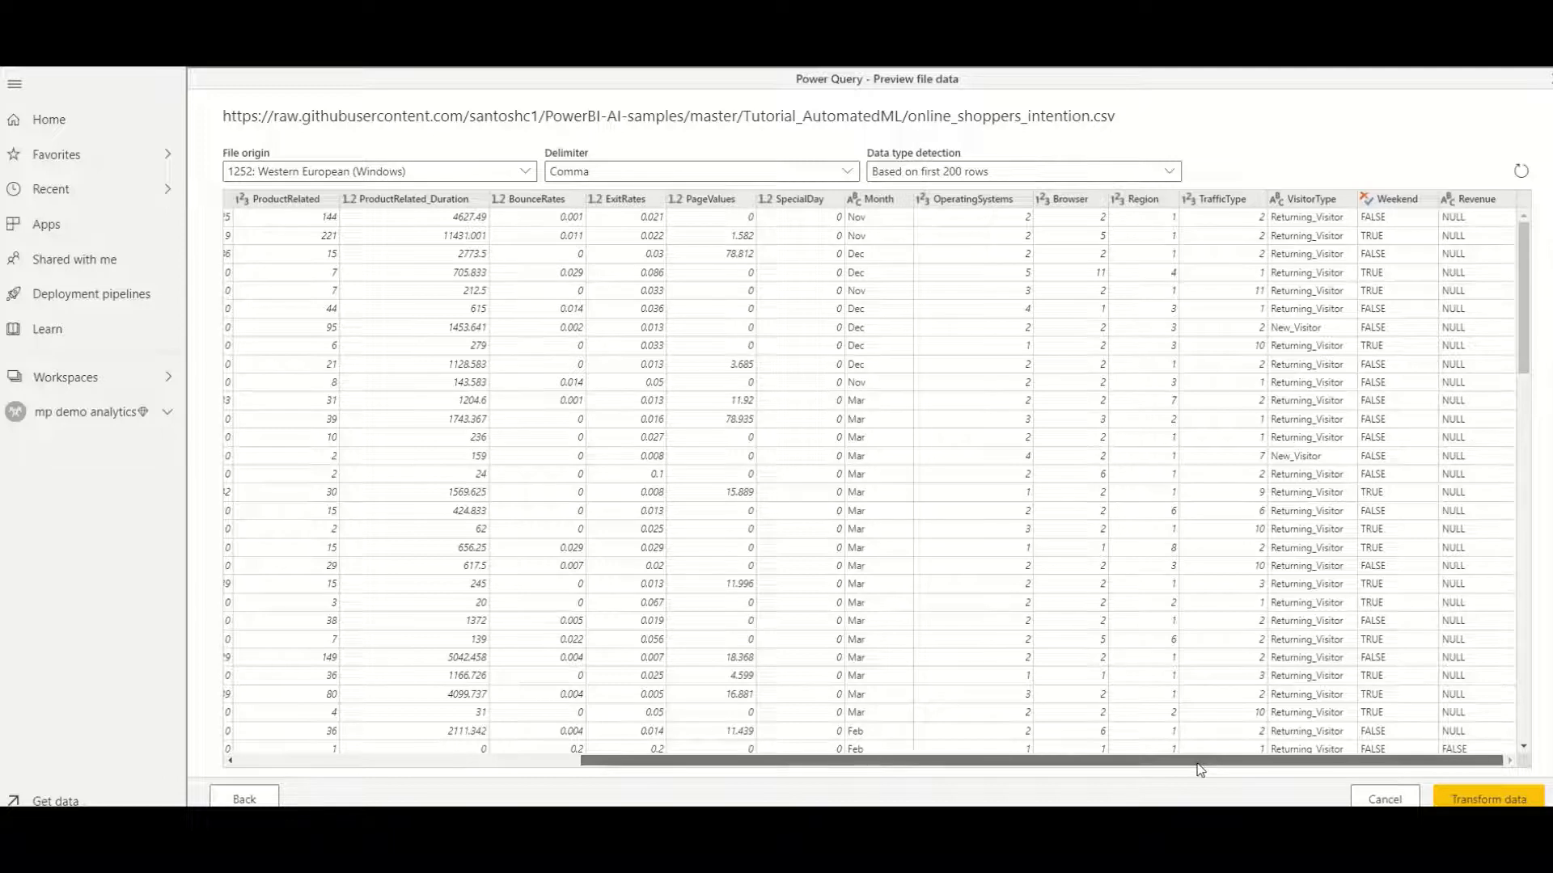
mouse_move(1198, 767)
left_mouse_down()
mouse_move(849, 764)
mouse_move(1367, 760)
left_mouse_up()
Step: Transform the data, setting Revenue to True/False as a new applied step
left_click(1488, 798)
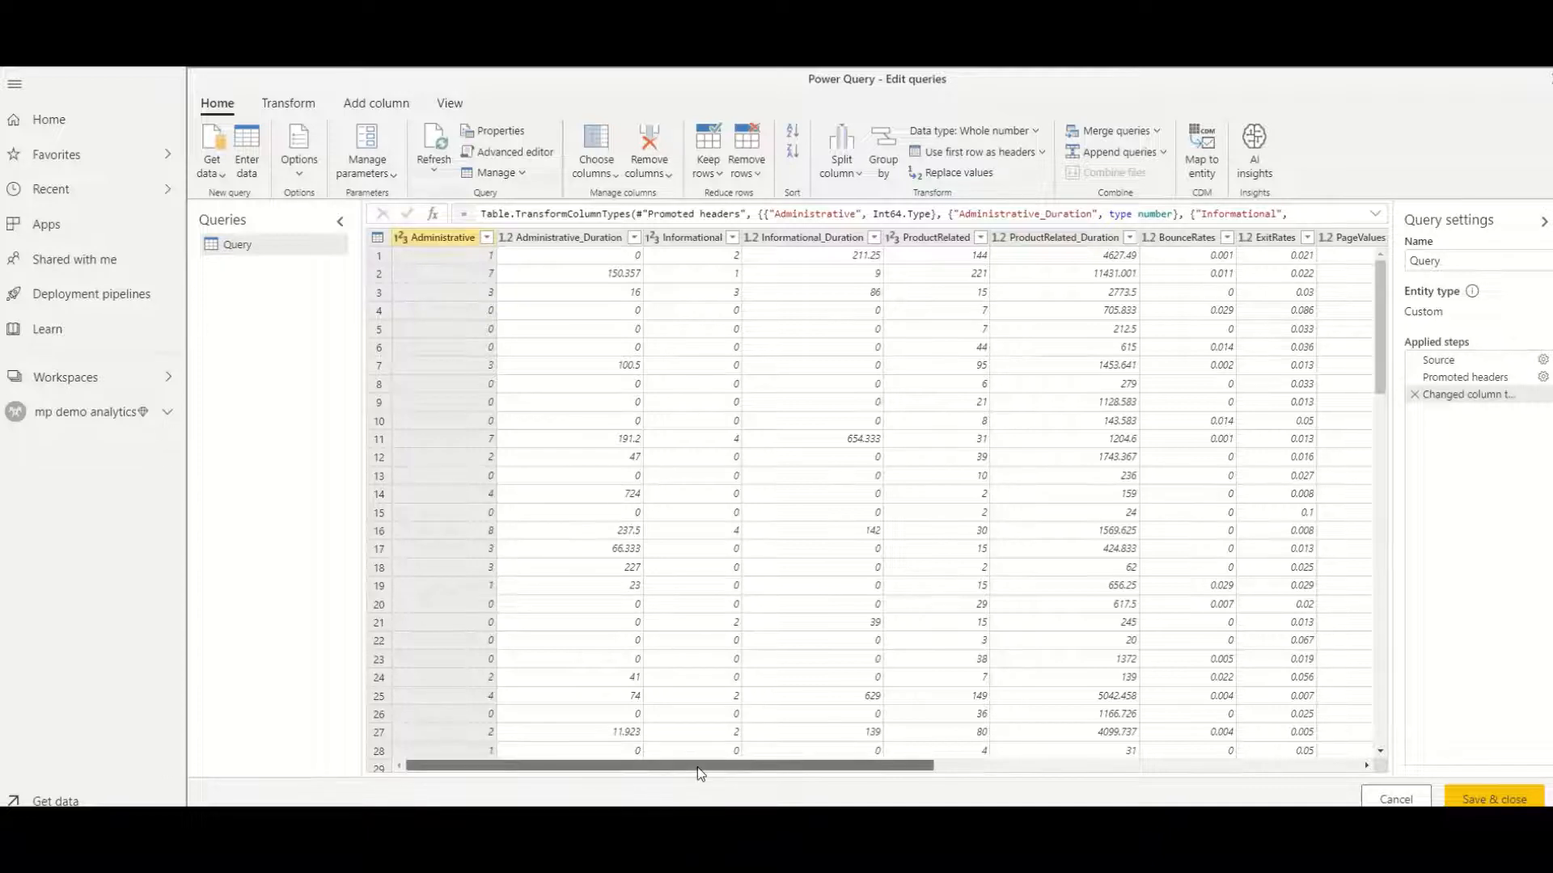
left_click_drag(698, 767, 1305, 772)
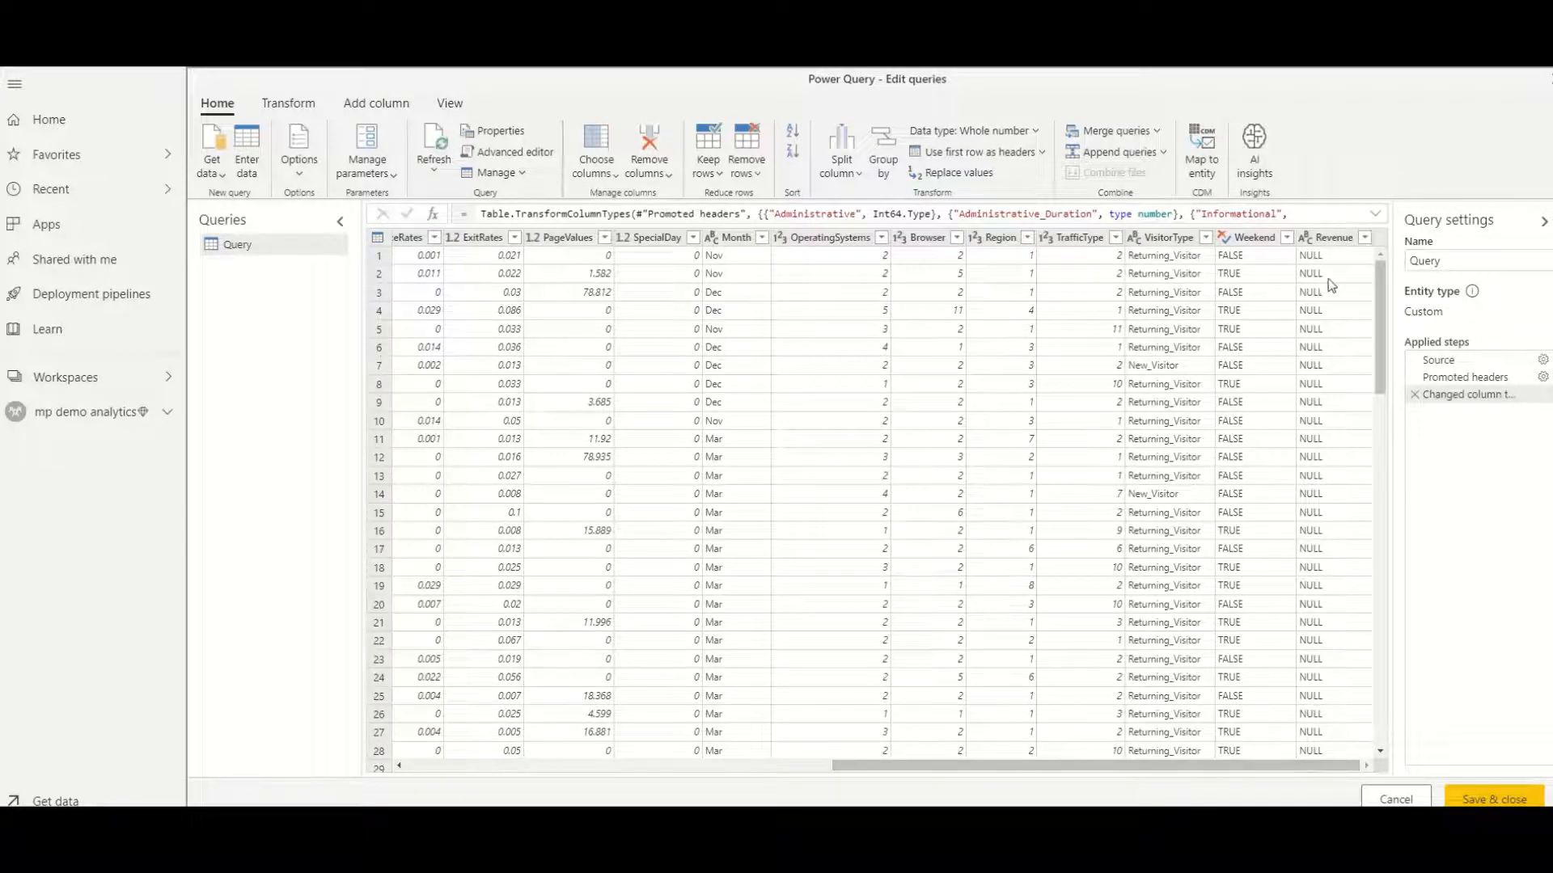
left_click(1305, 238)
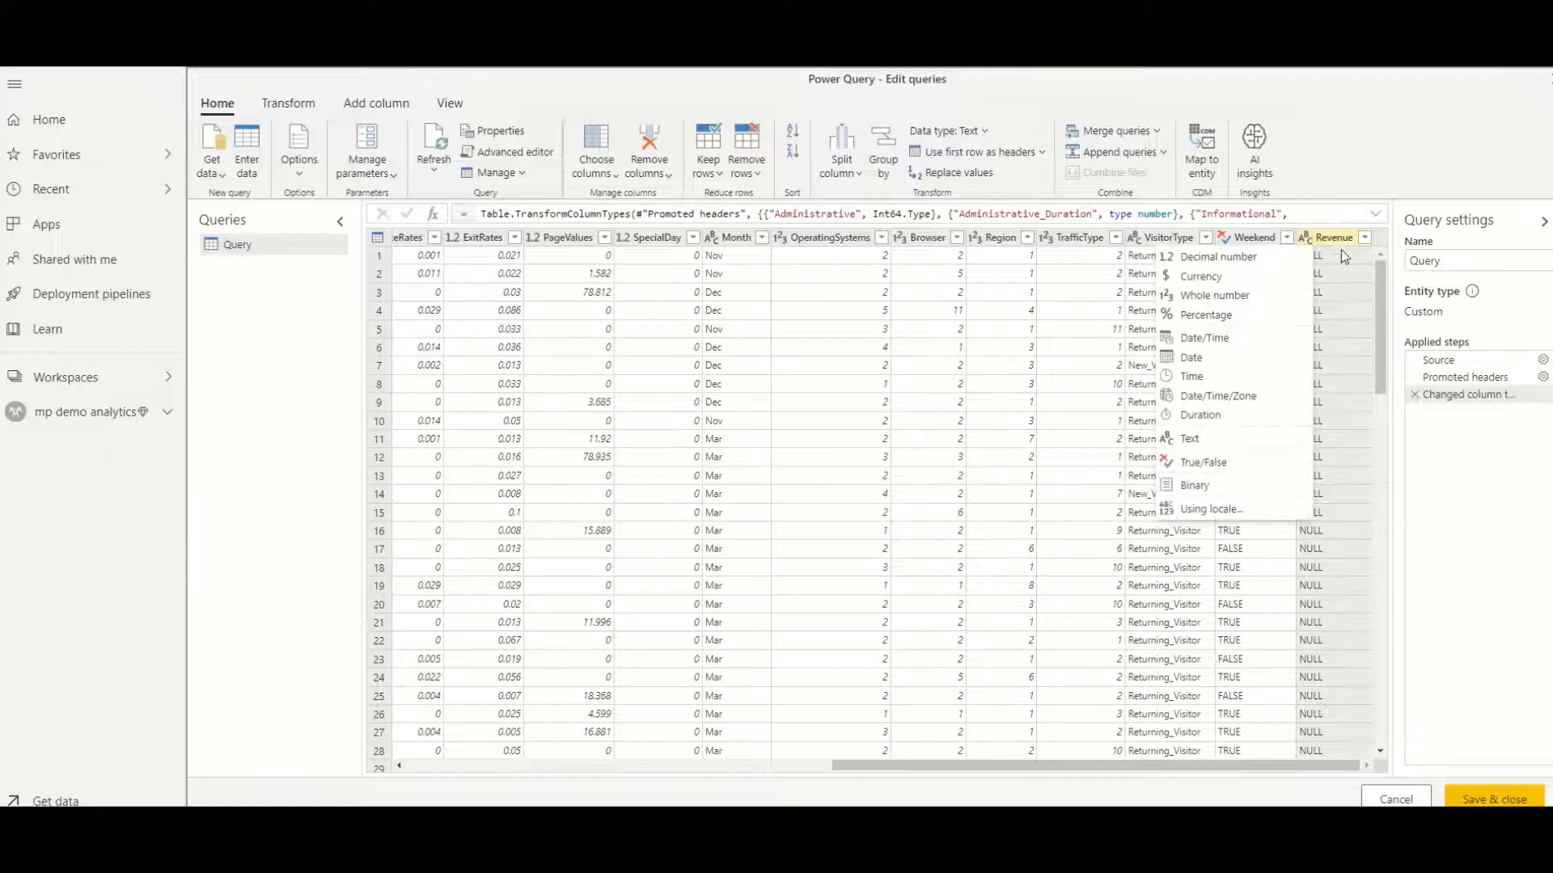
left_click(1205, 462)
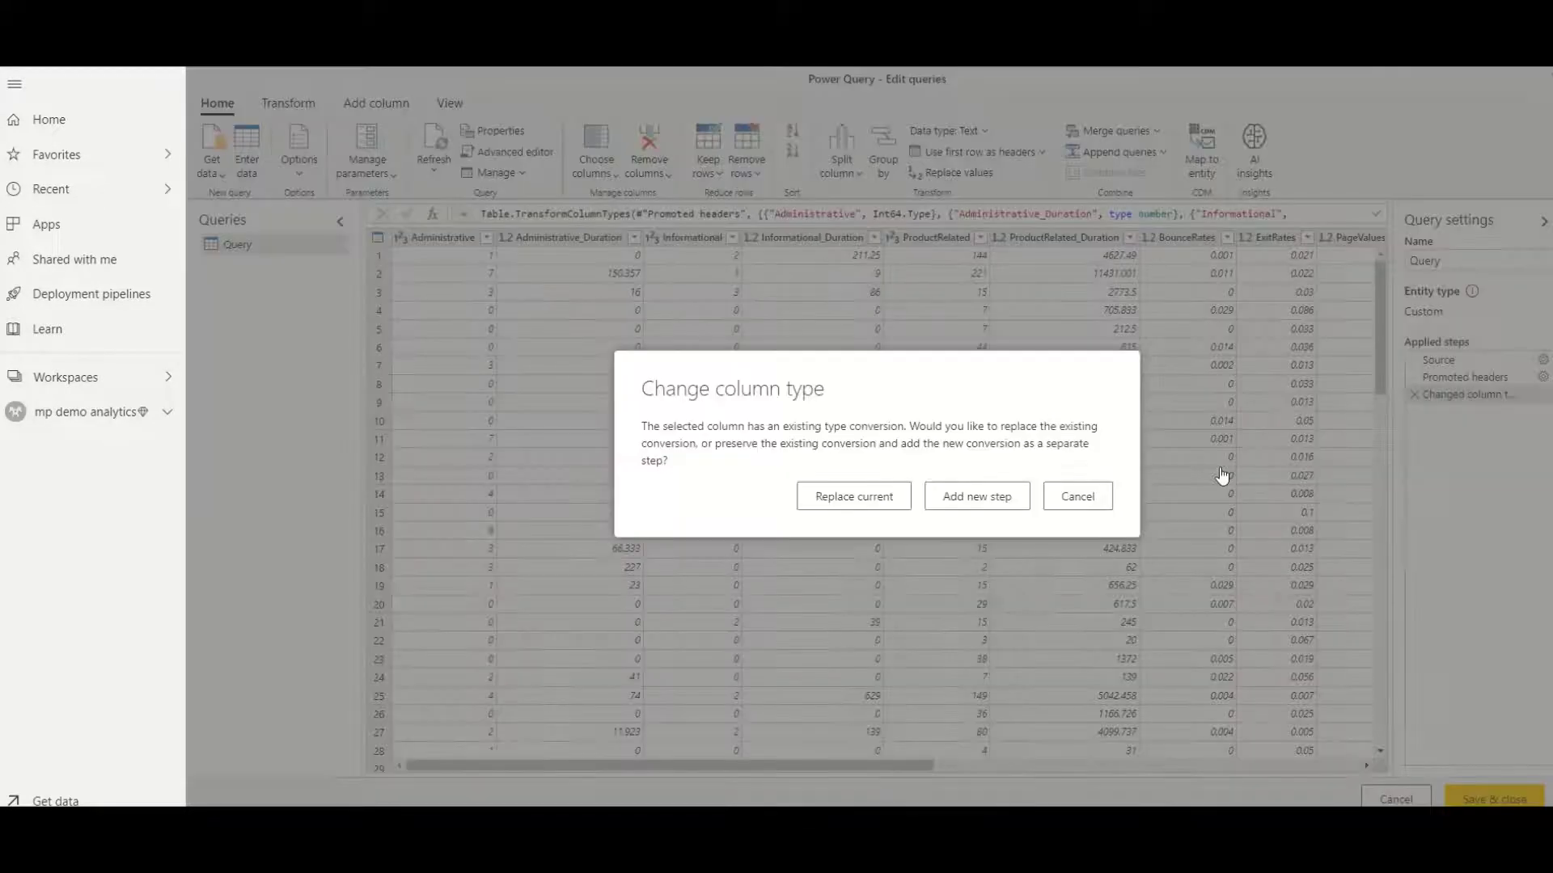
left_click(976, 496)
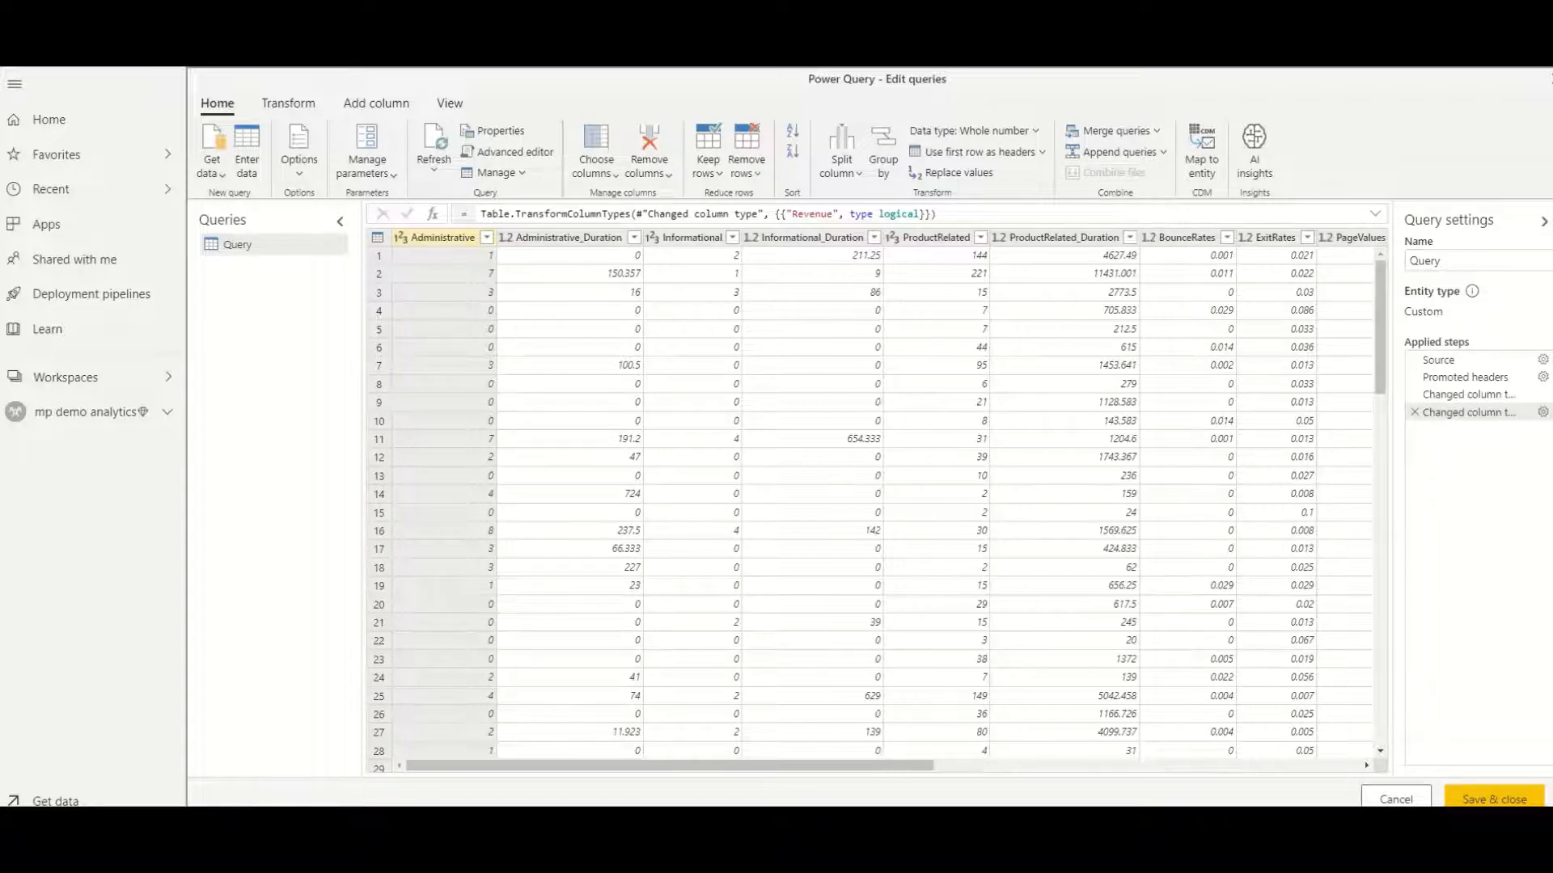
Step: Save and close the query, naming the dataflow 'online shopper intent demo'
left_click(1492, 798)
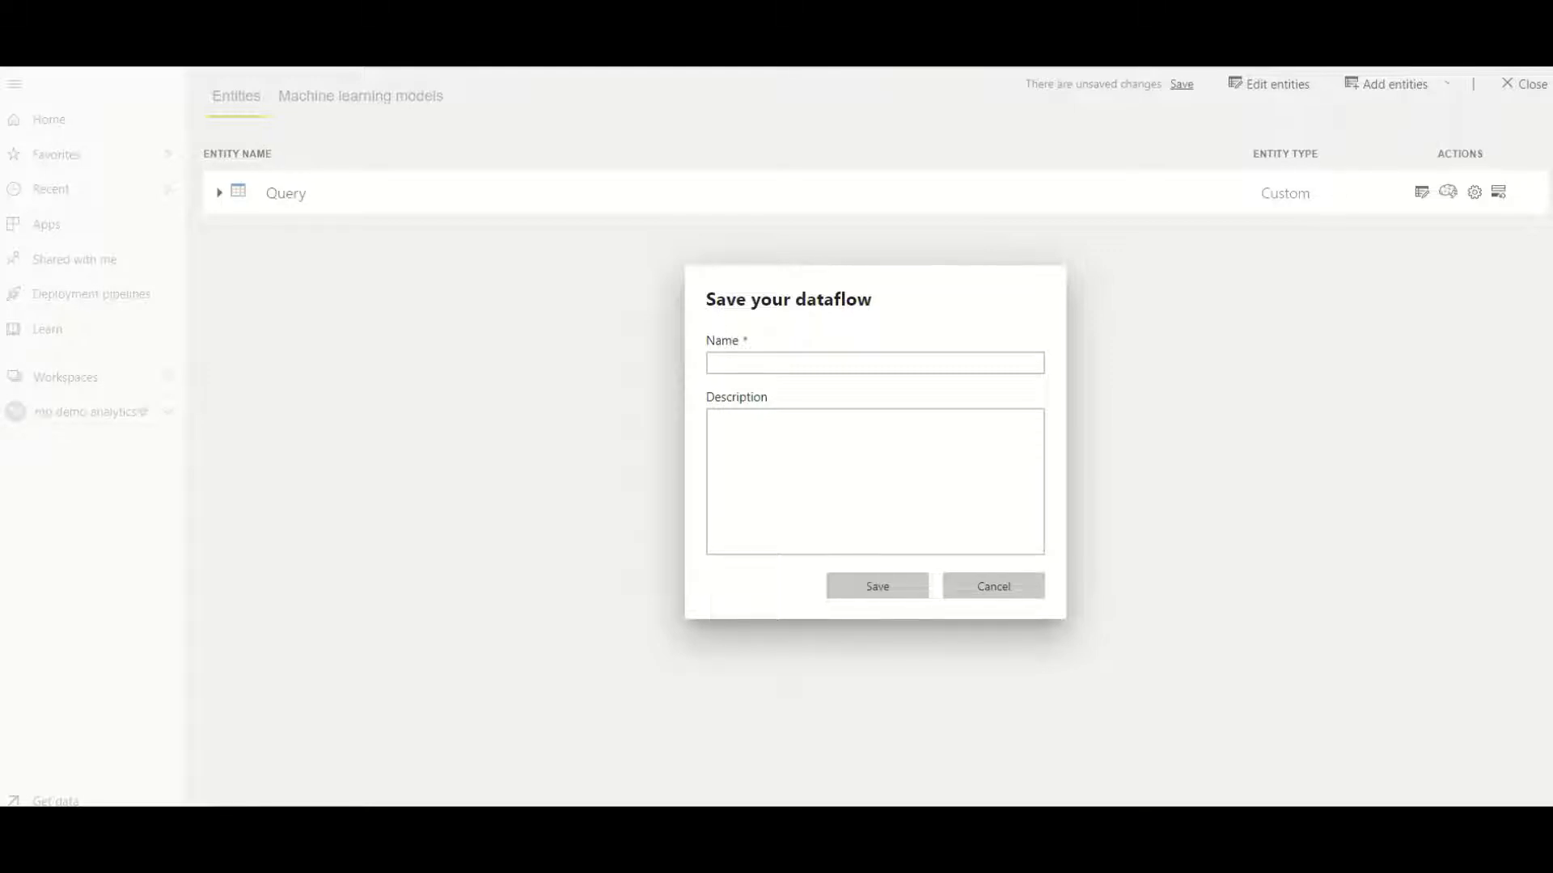
left_click(742, 362)
type("online shopper intent")
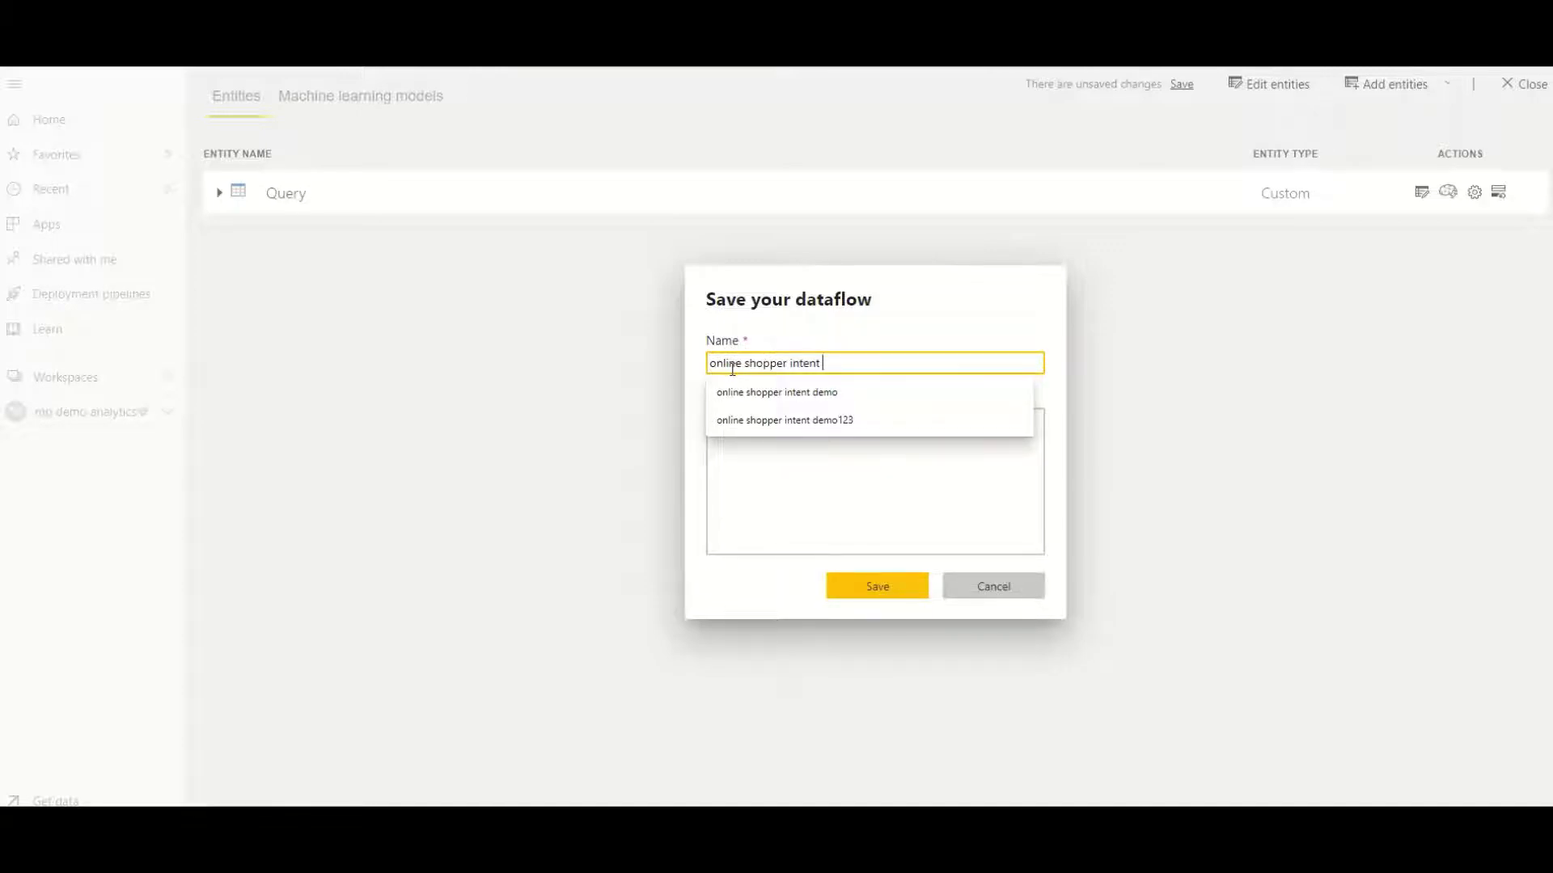
key("Down")
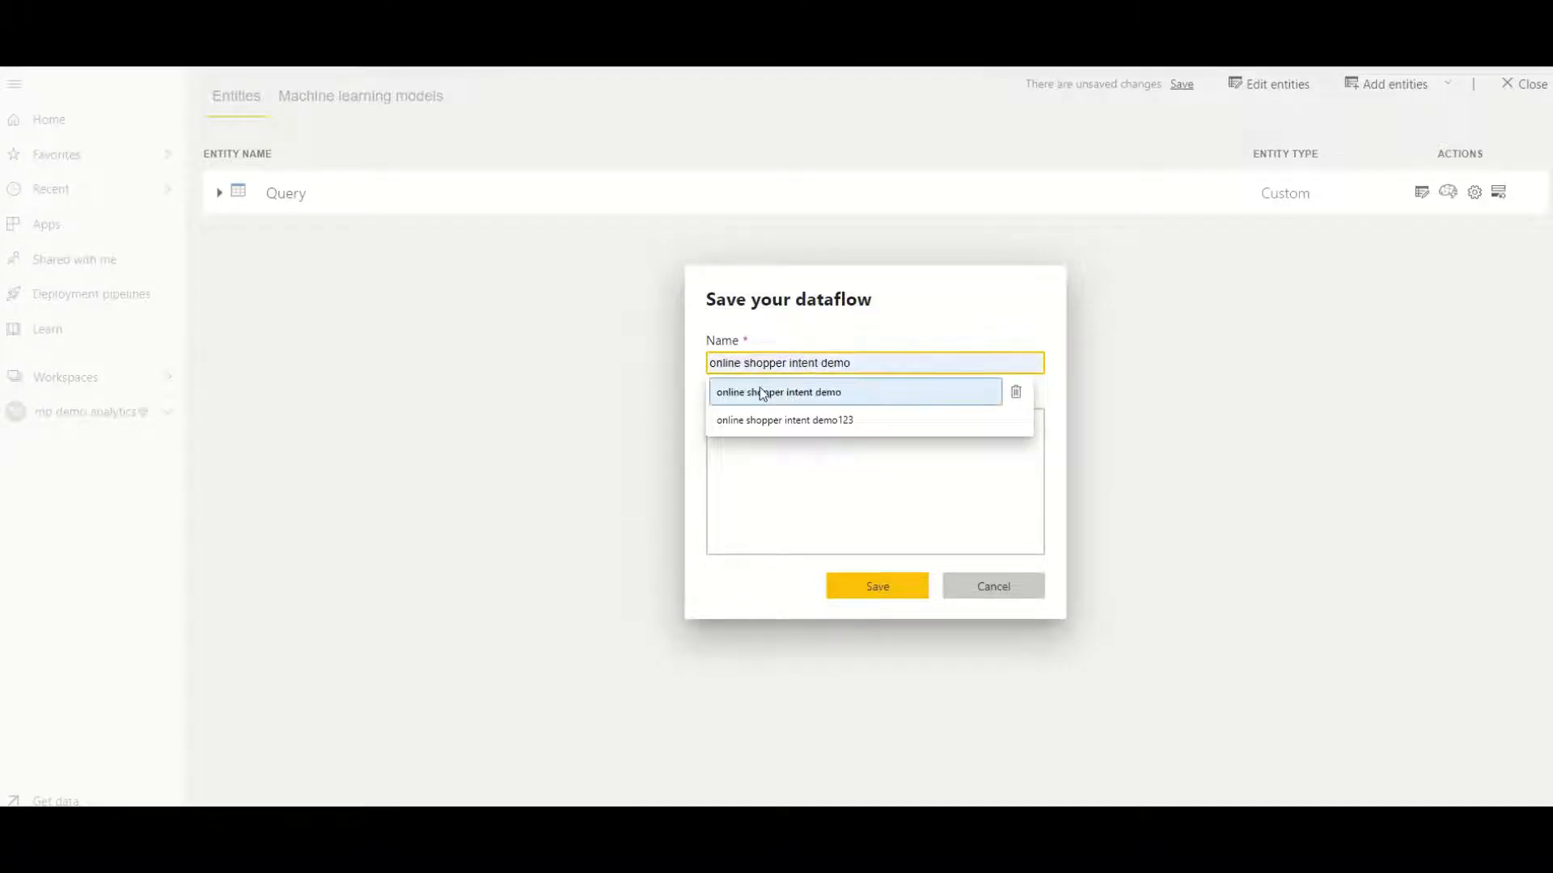
left_click(759, 389)
left_click(877, 585)
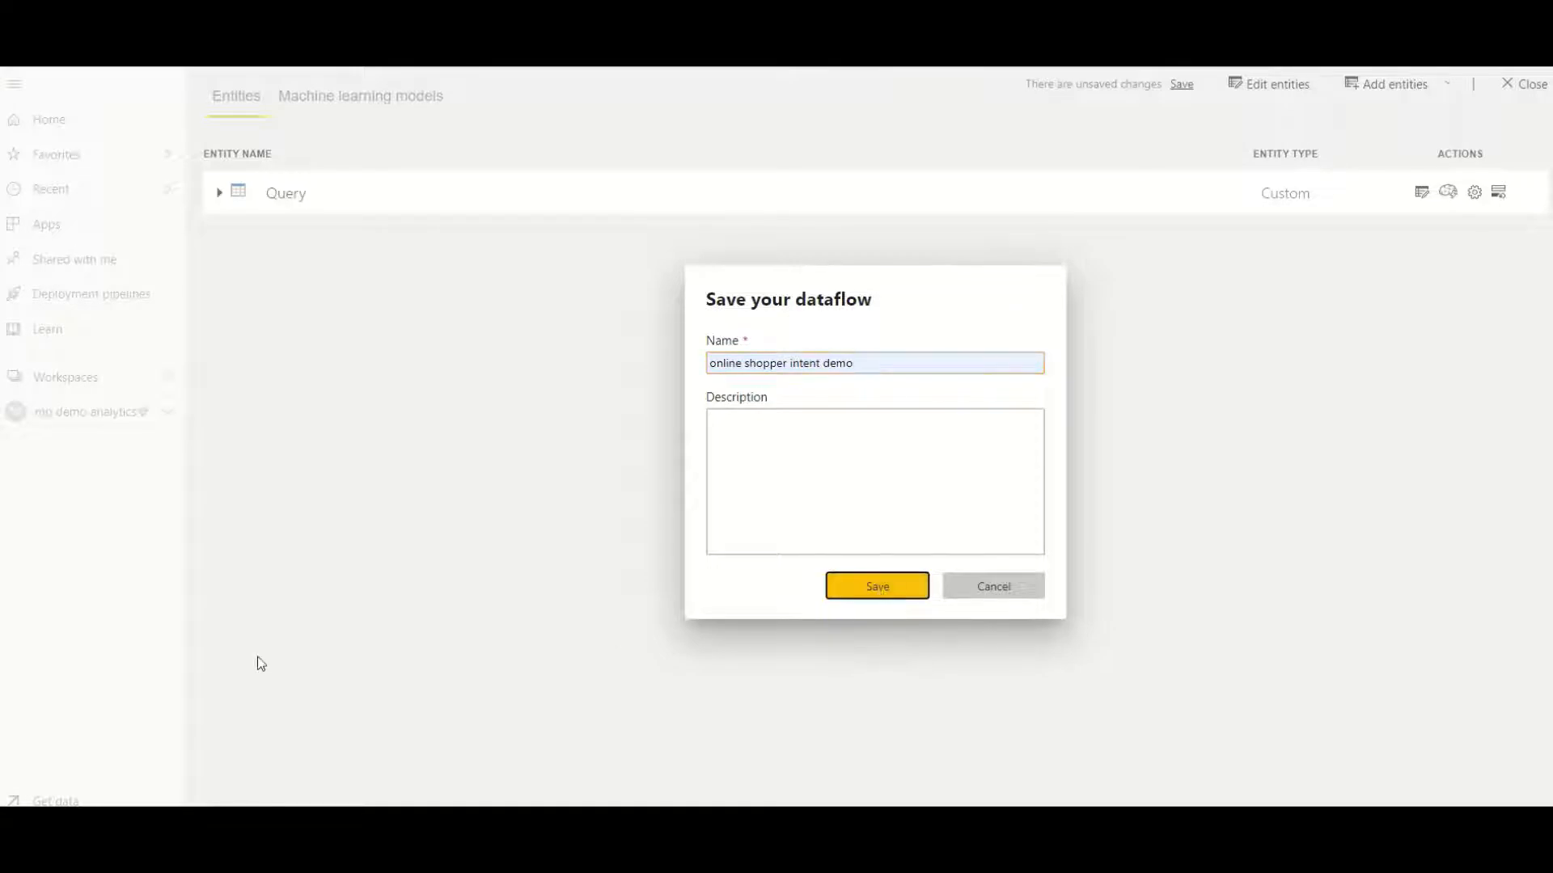
key("Return")
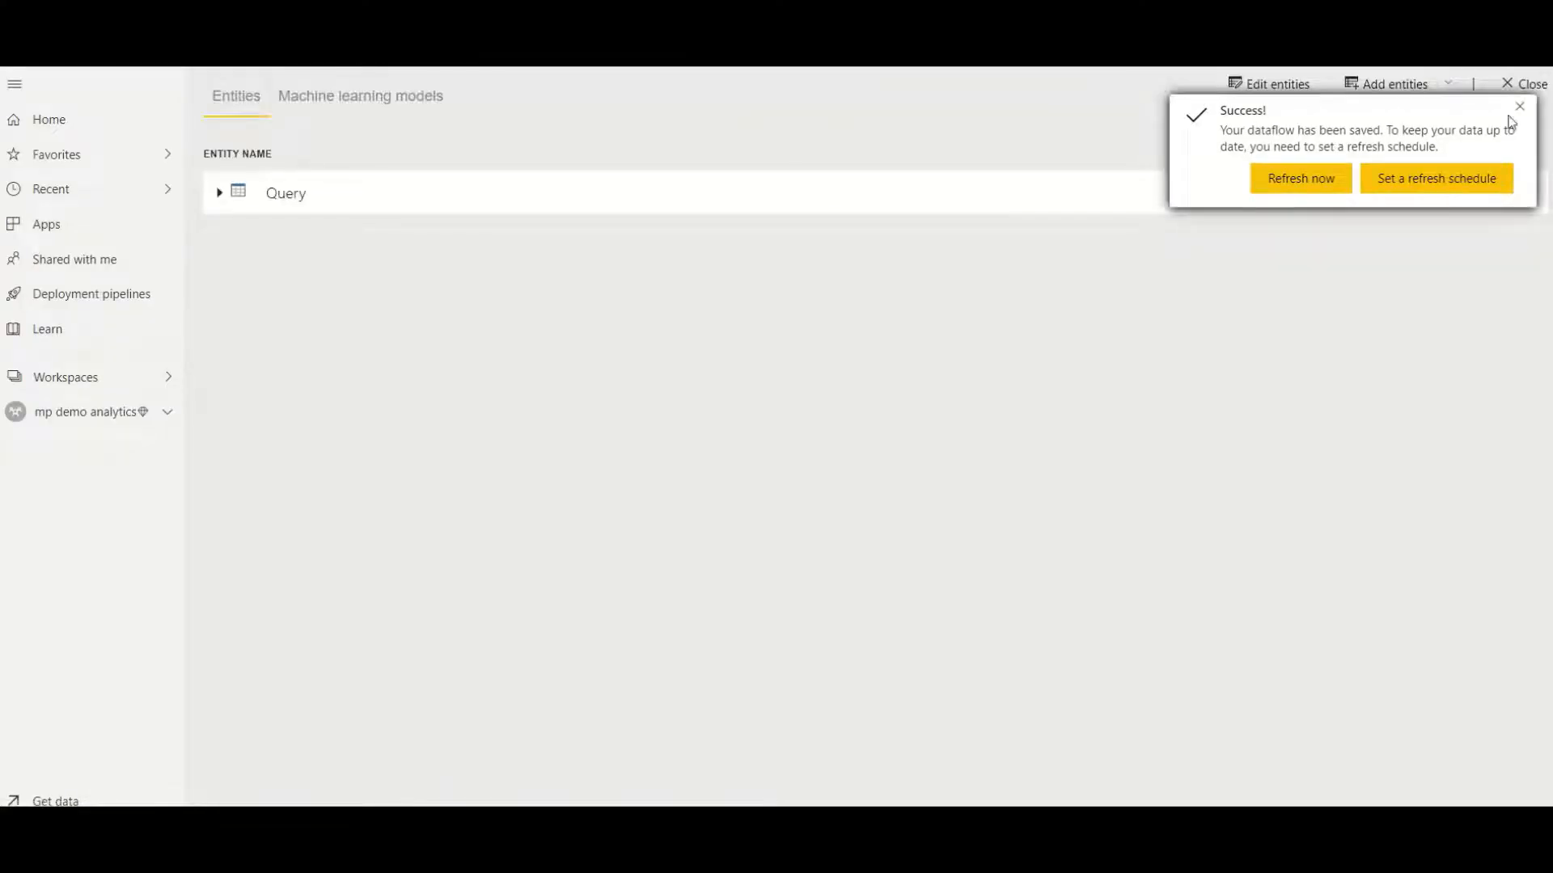
Step: Add a machine learning model on the Query entity predicting the Revenue field
left_click(1520, 108)
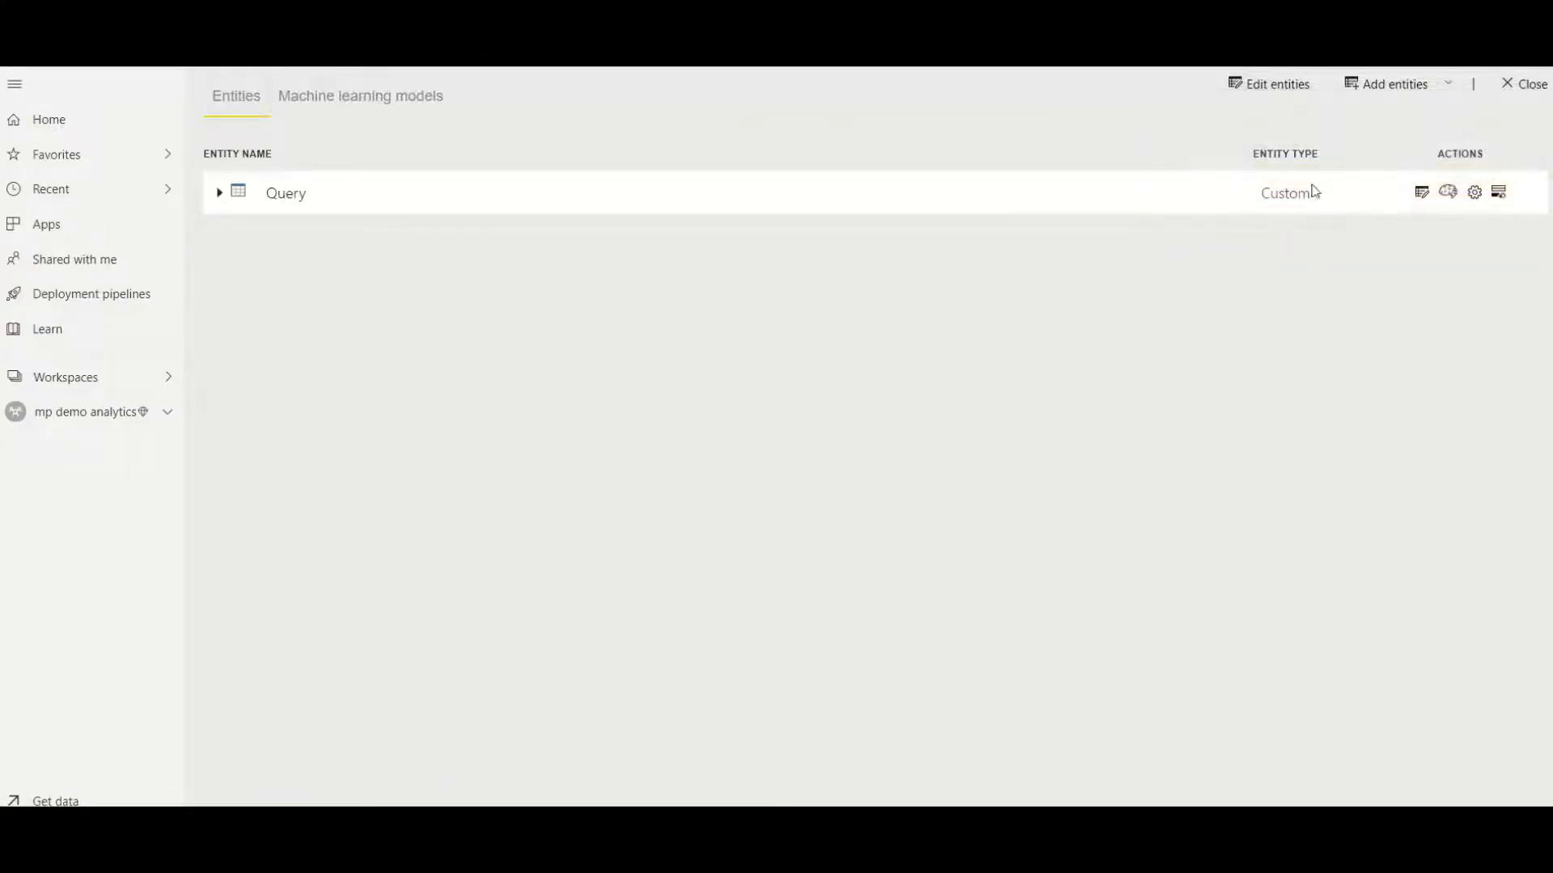
left_click(1448, 194)
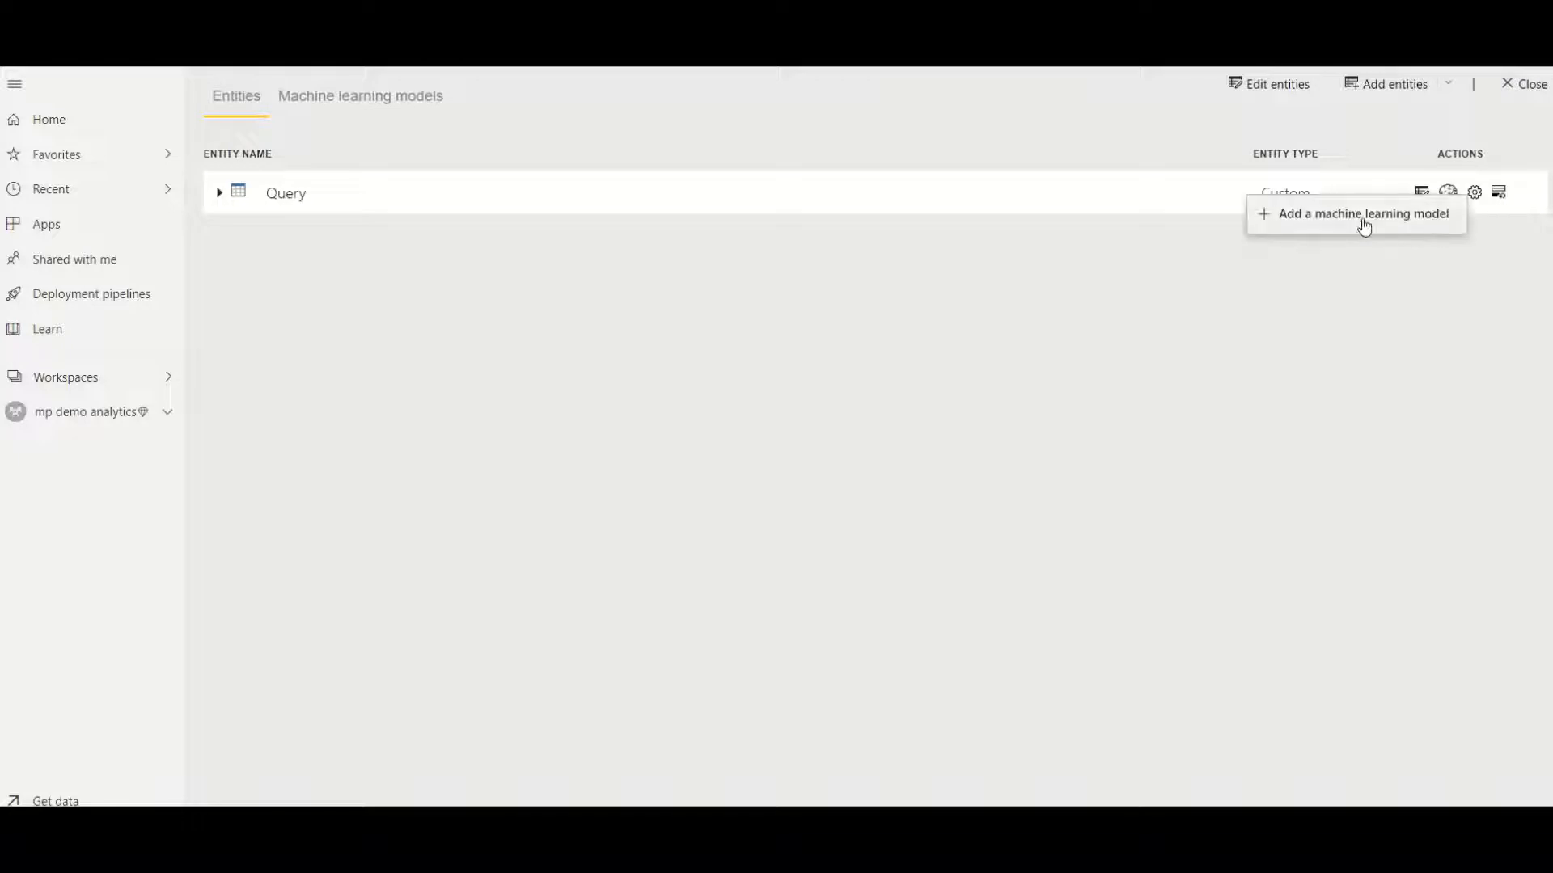
left_click(1362, 214)
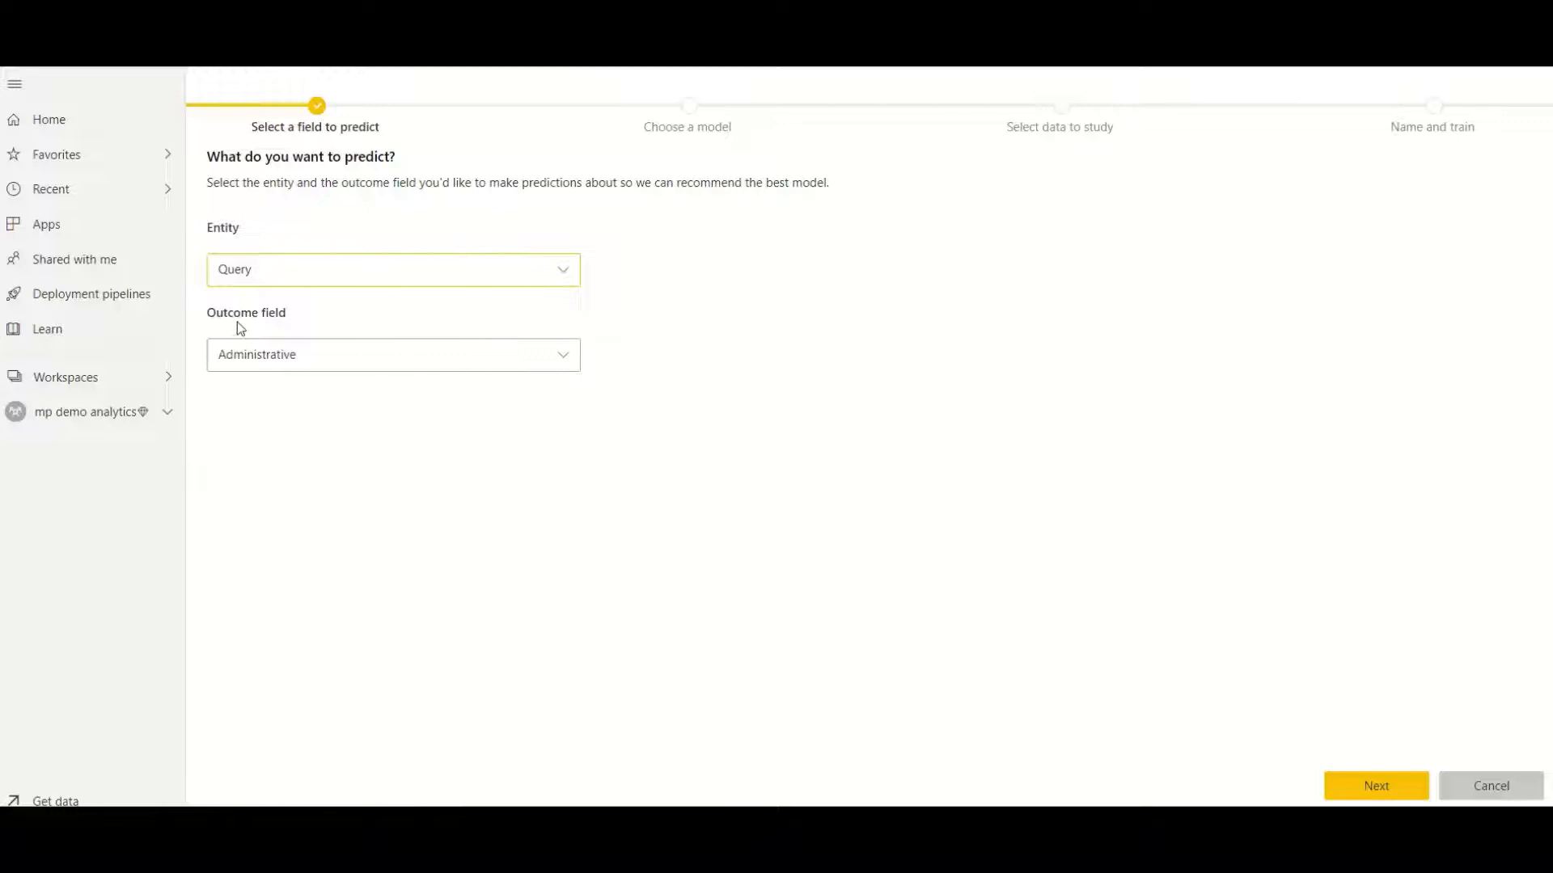
left_click(283, 363)
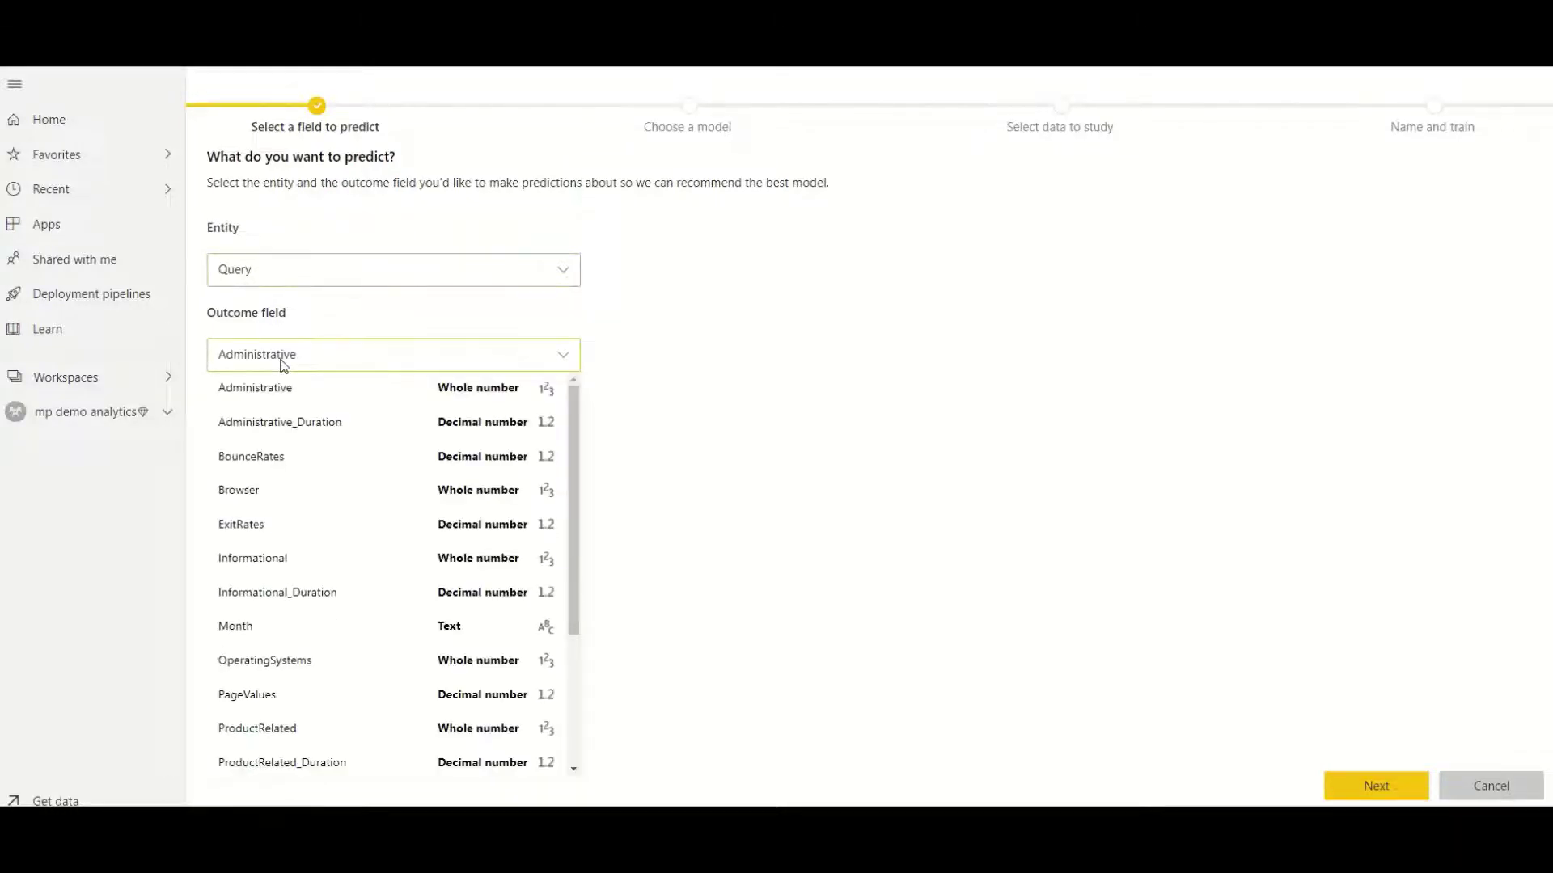
scroll(277, 618, "down", 3)
left_click(276, 621)
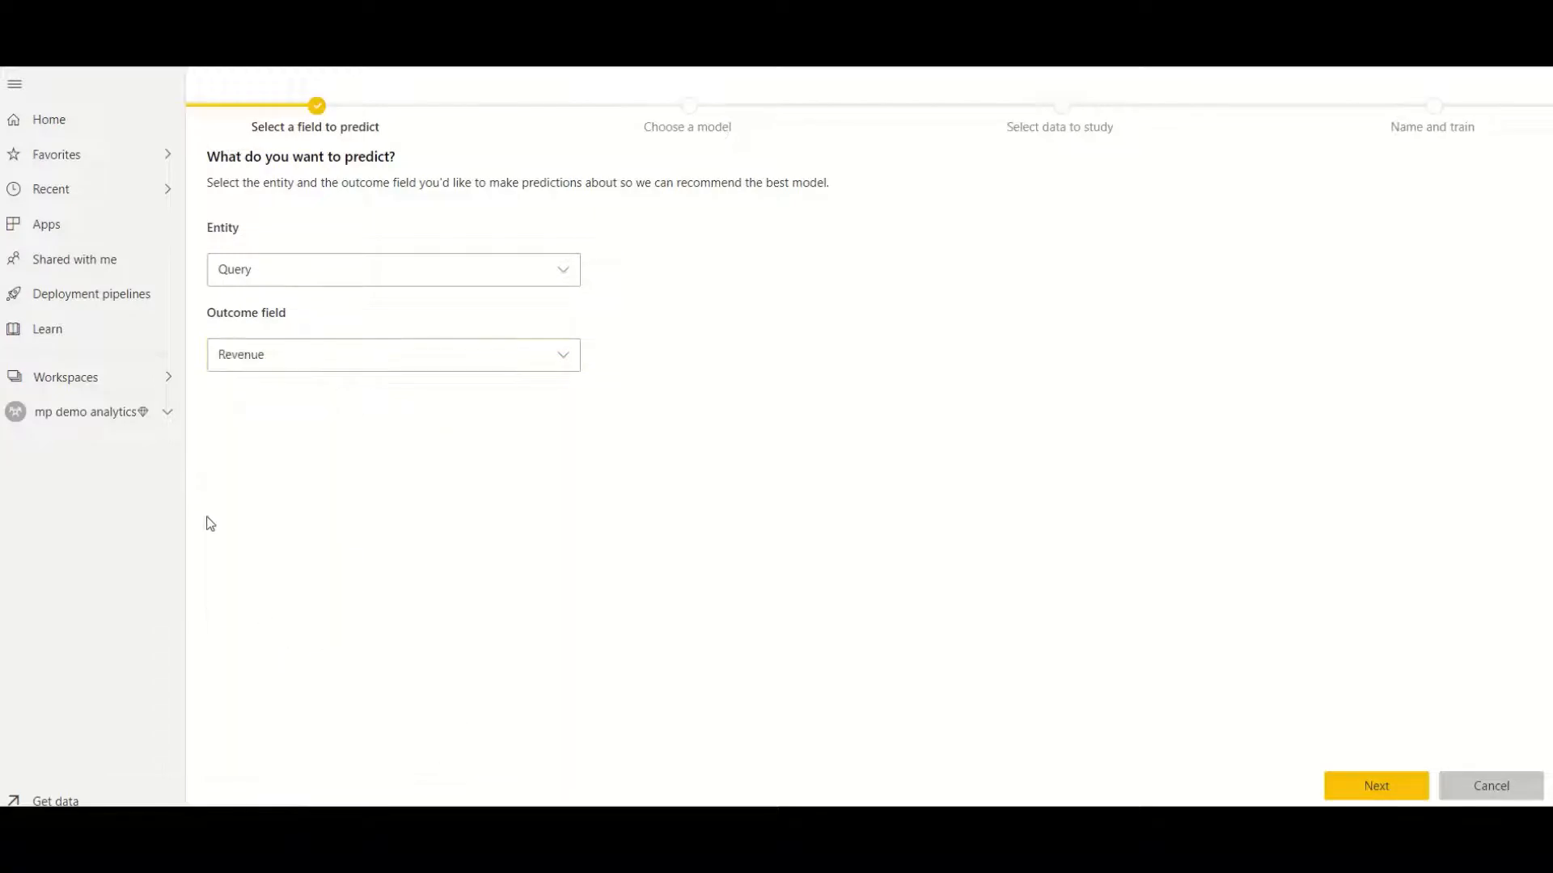
left_click(1375, 786)
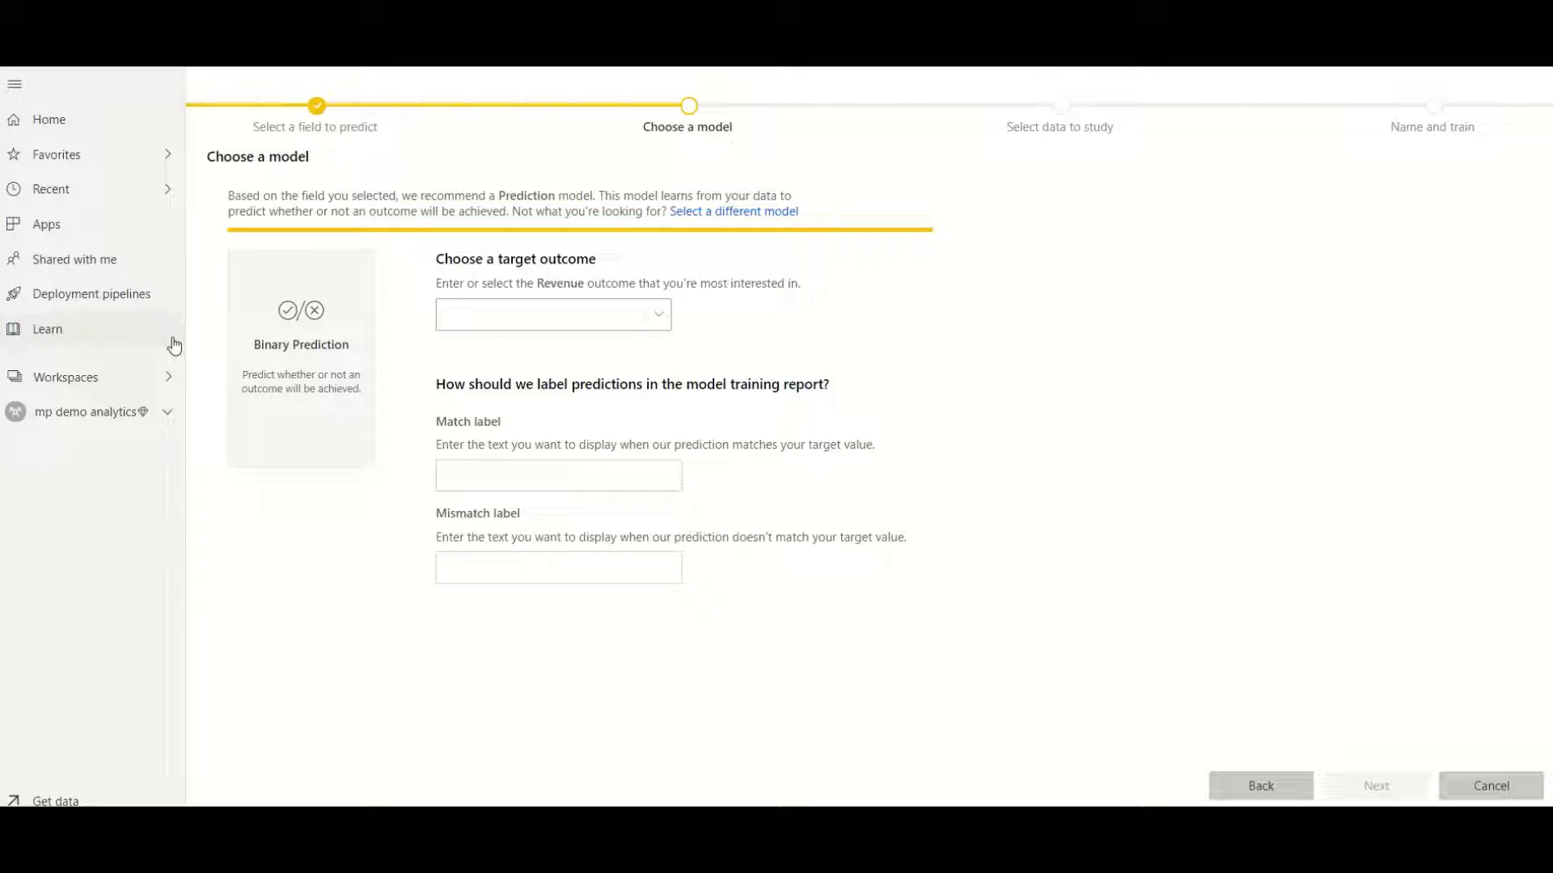
Step: Target outcome true, with match label Purchase and mismatch label No Purchase
left_click(538, 319)
left_click(527, 348)
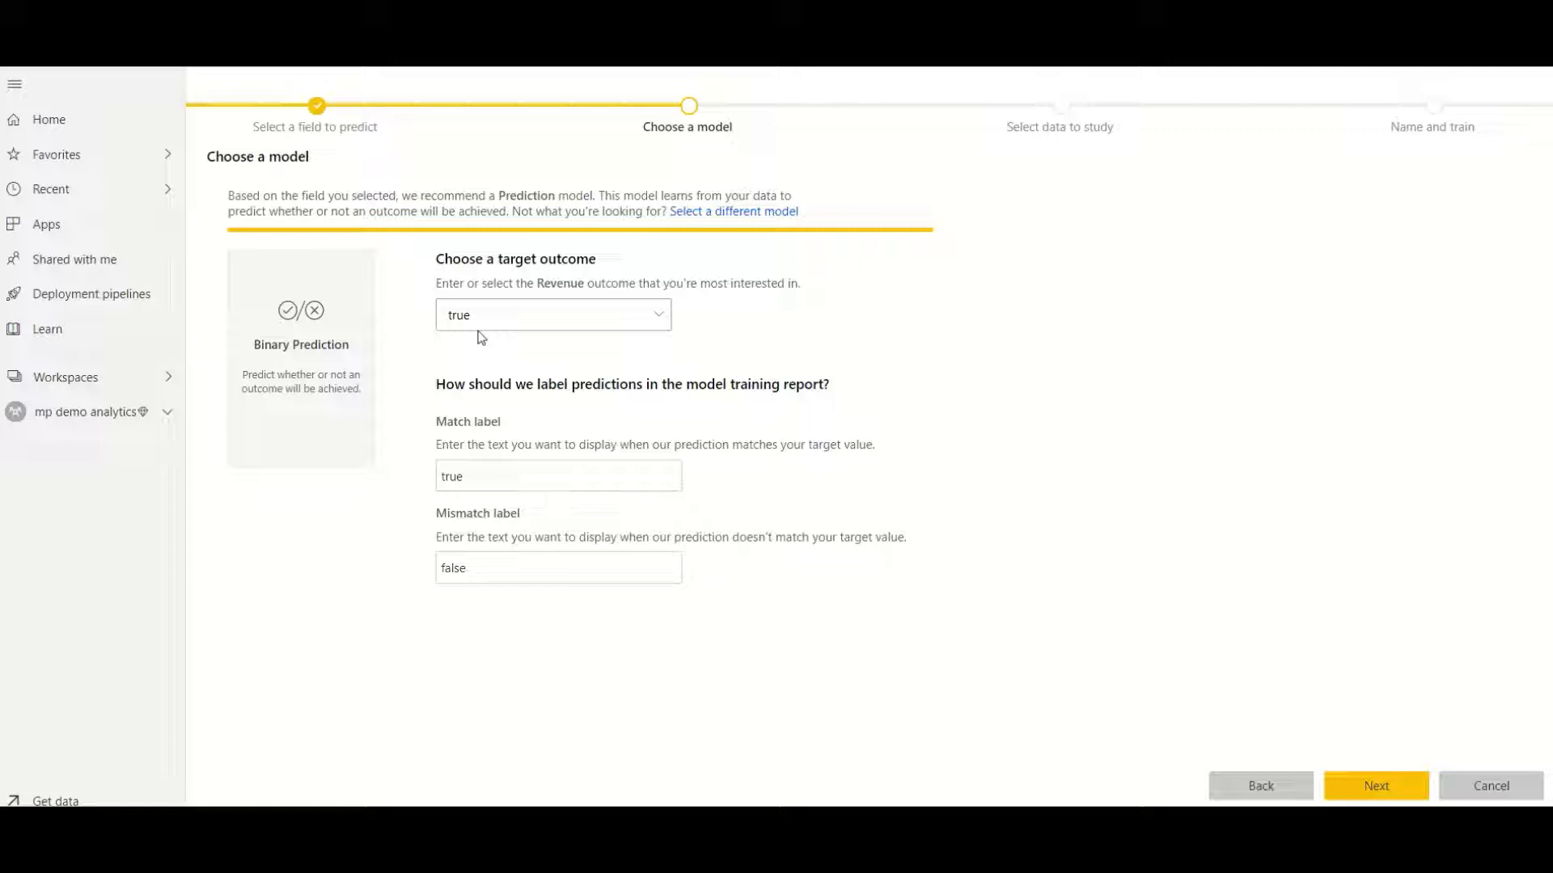
left_click(510, 485)
key("ctrl+a")
type("Purchase")
key("Tab")
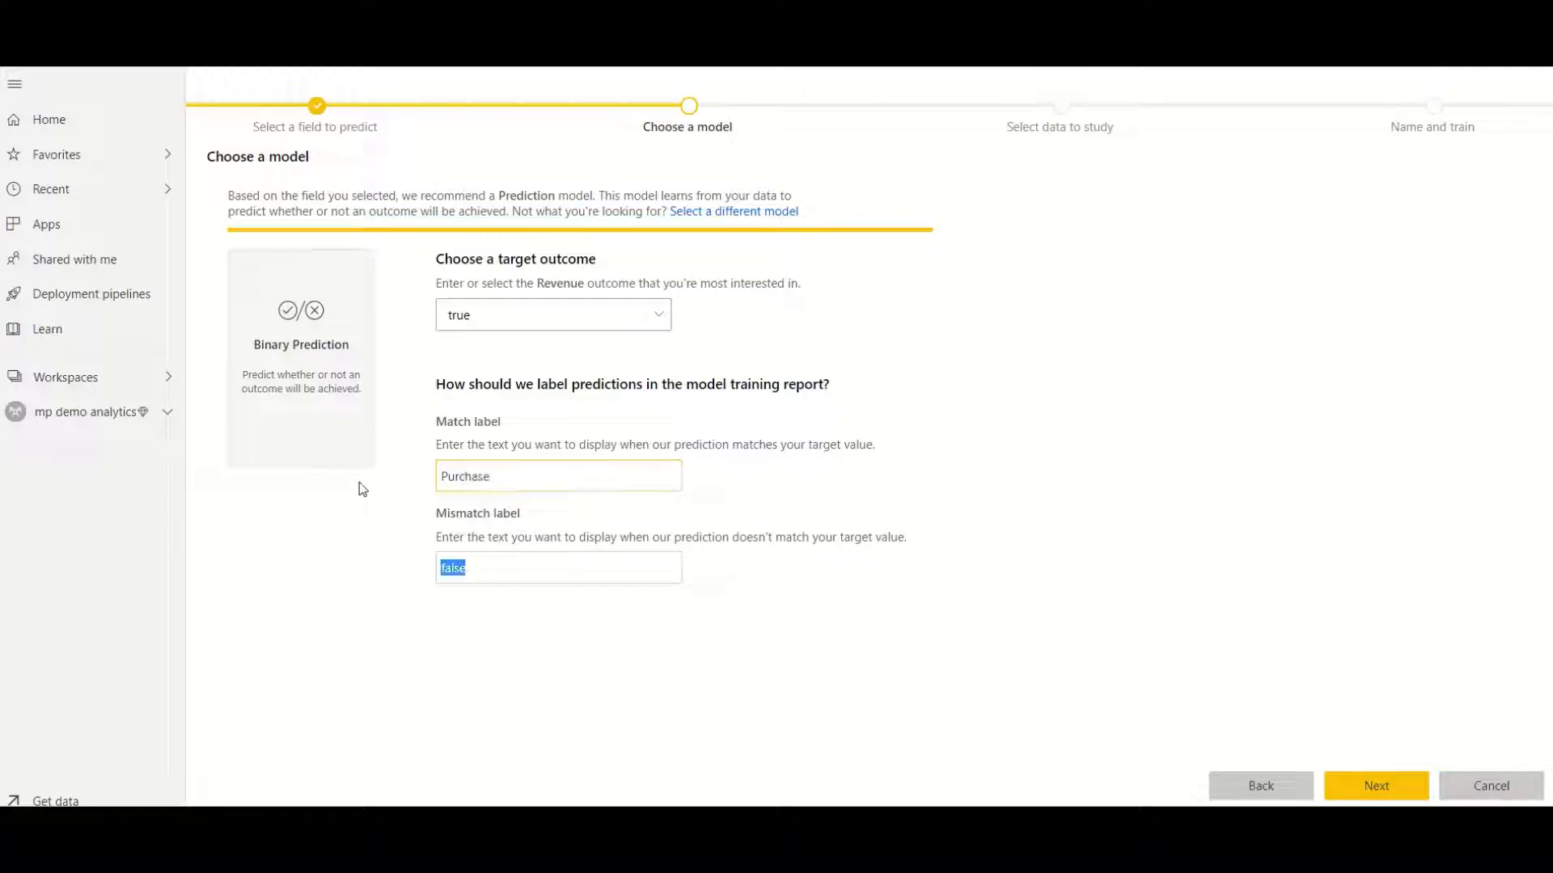
type("No ")
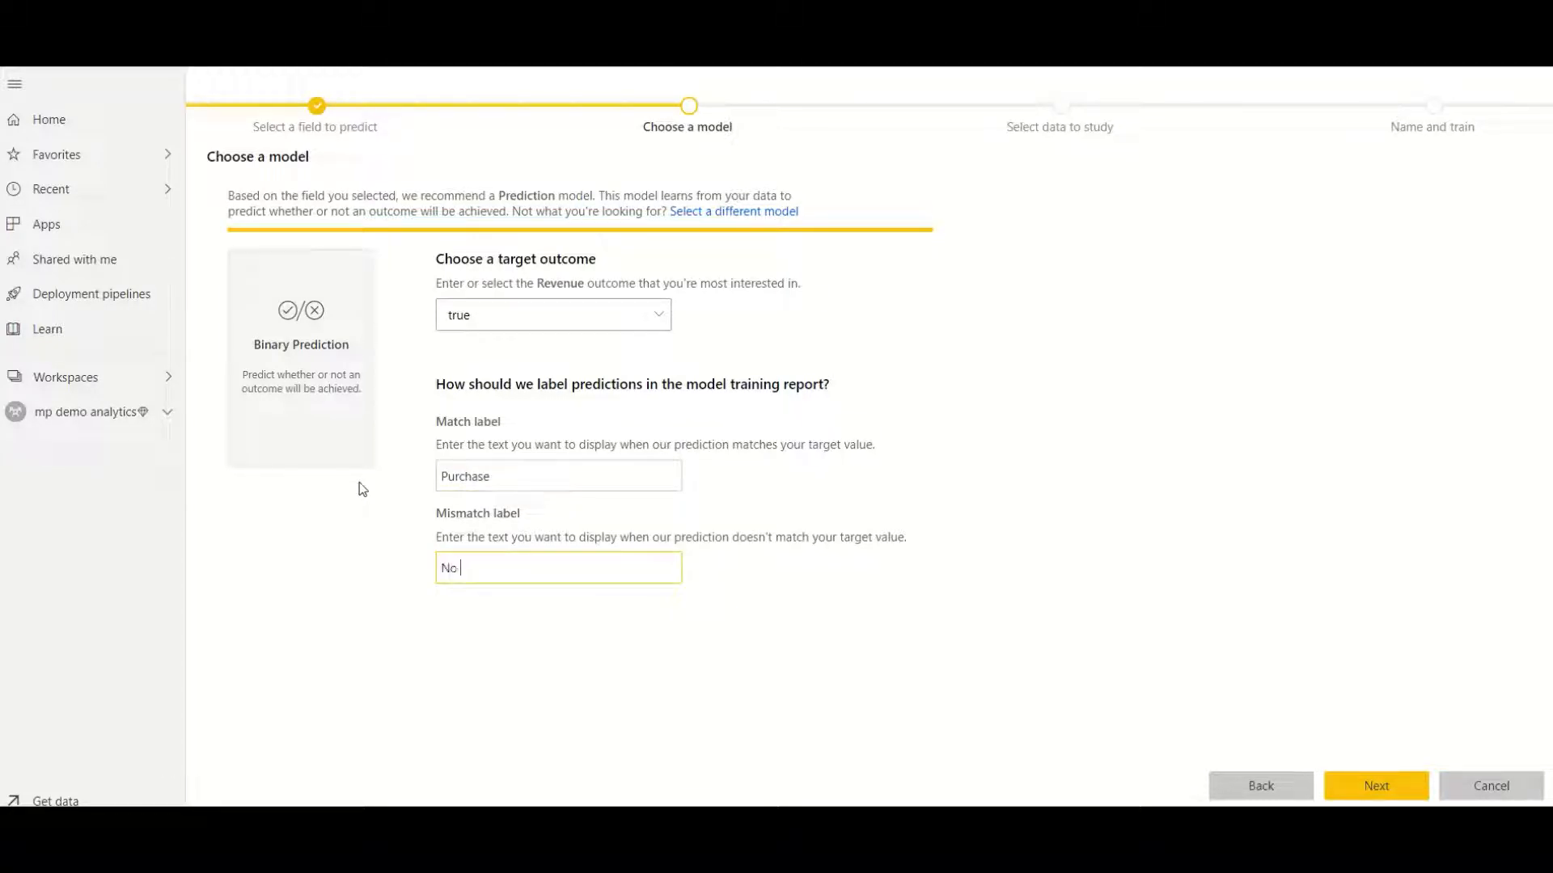
type("Purchase")
Step: Continue to the Select data to study step with 12 recommended fields
left_click(1375, 785)
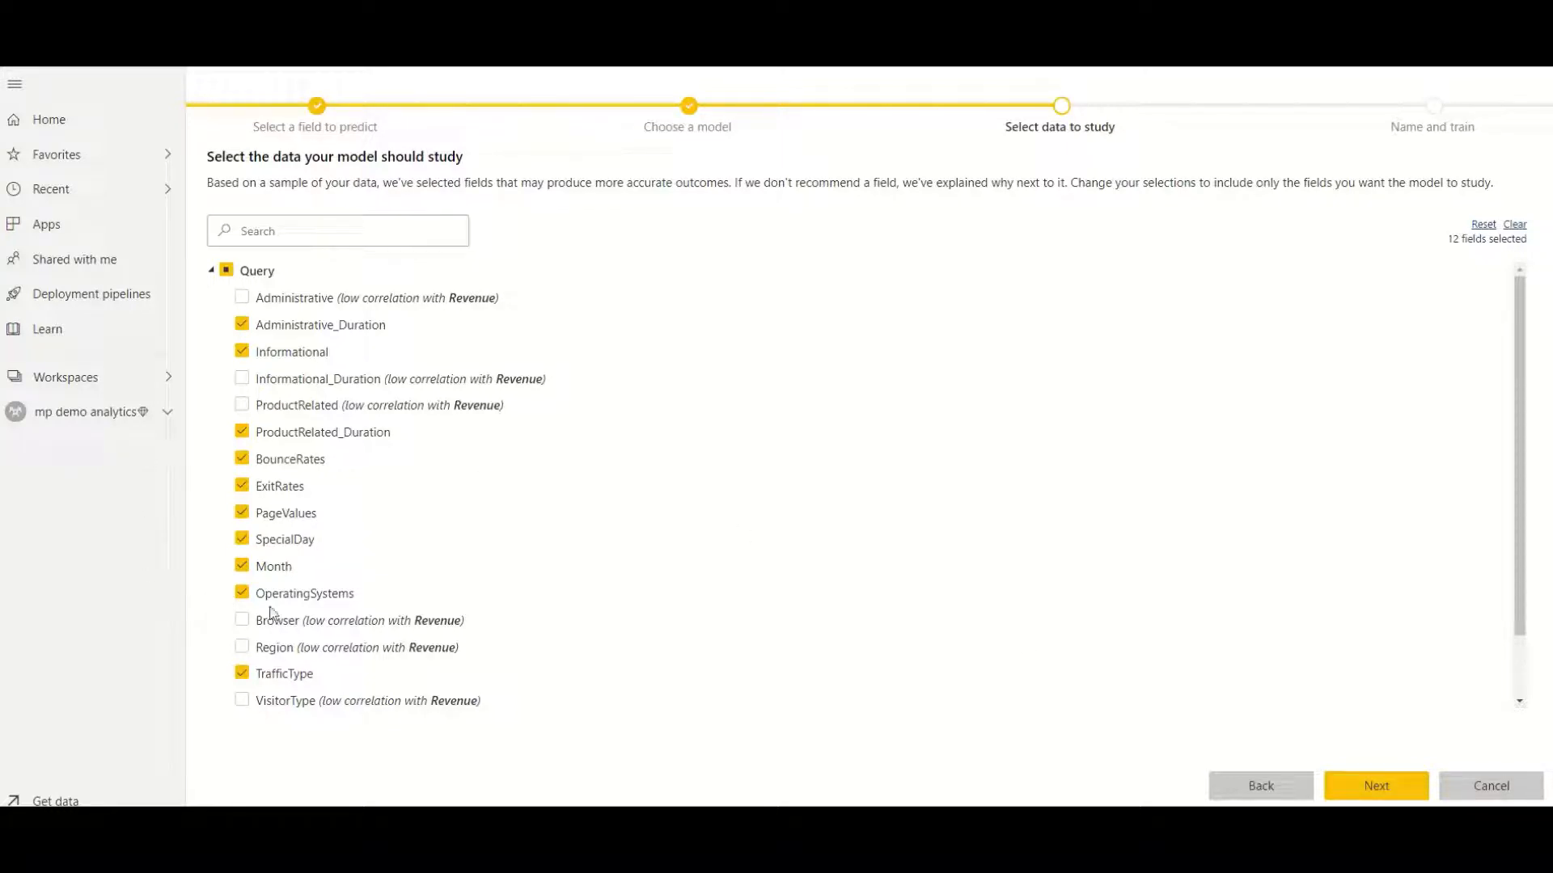
Step: Name the model Purchase Intent Prediction and set training time to about 184 minutes
left_click(1375, 786)
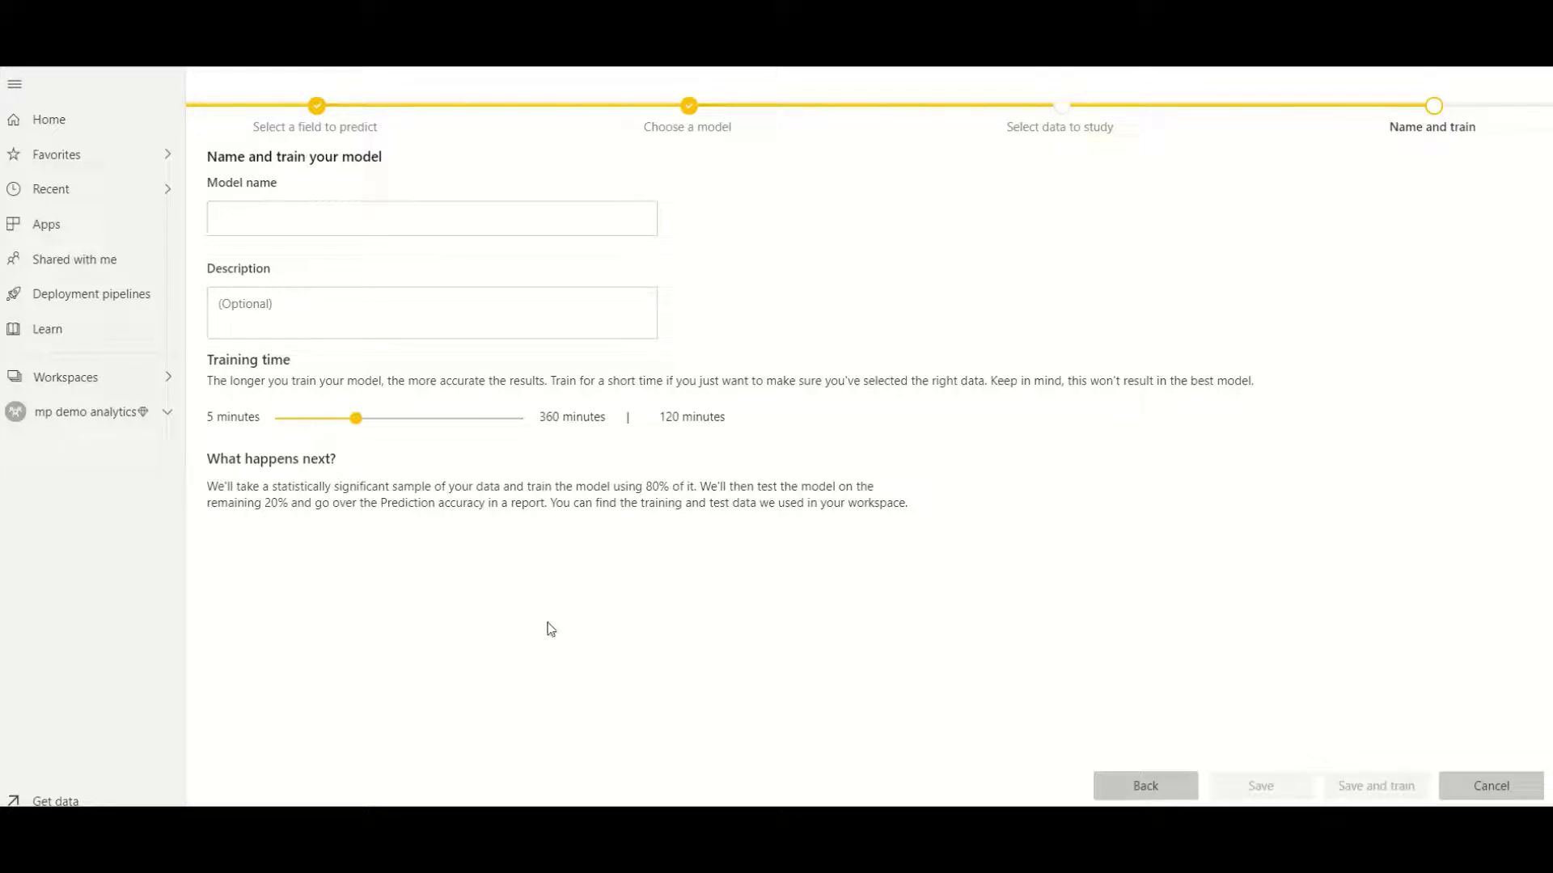
left_click(401, 216)
type("Purchase Intent Prediction")
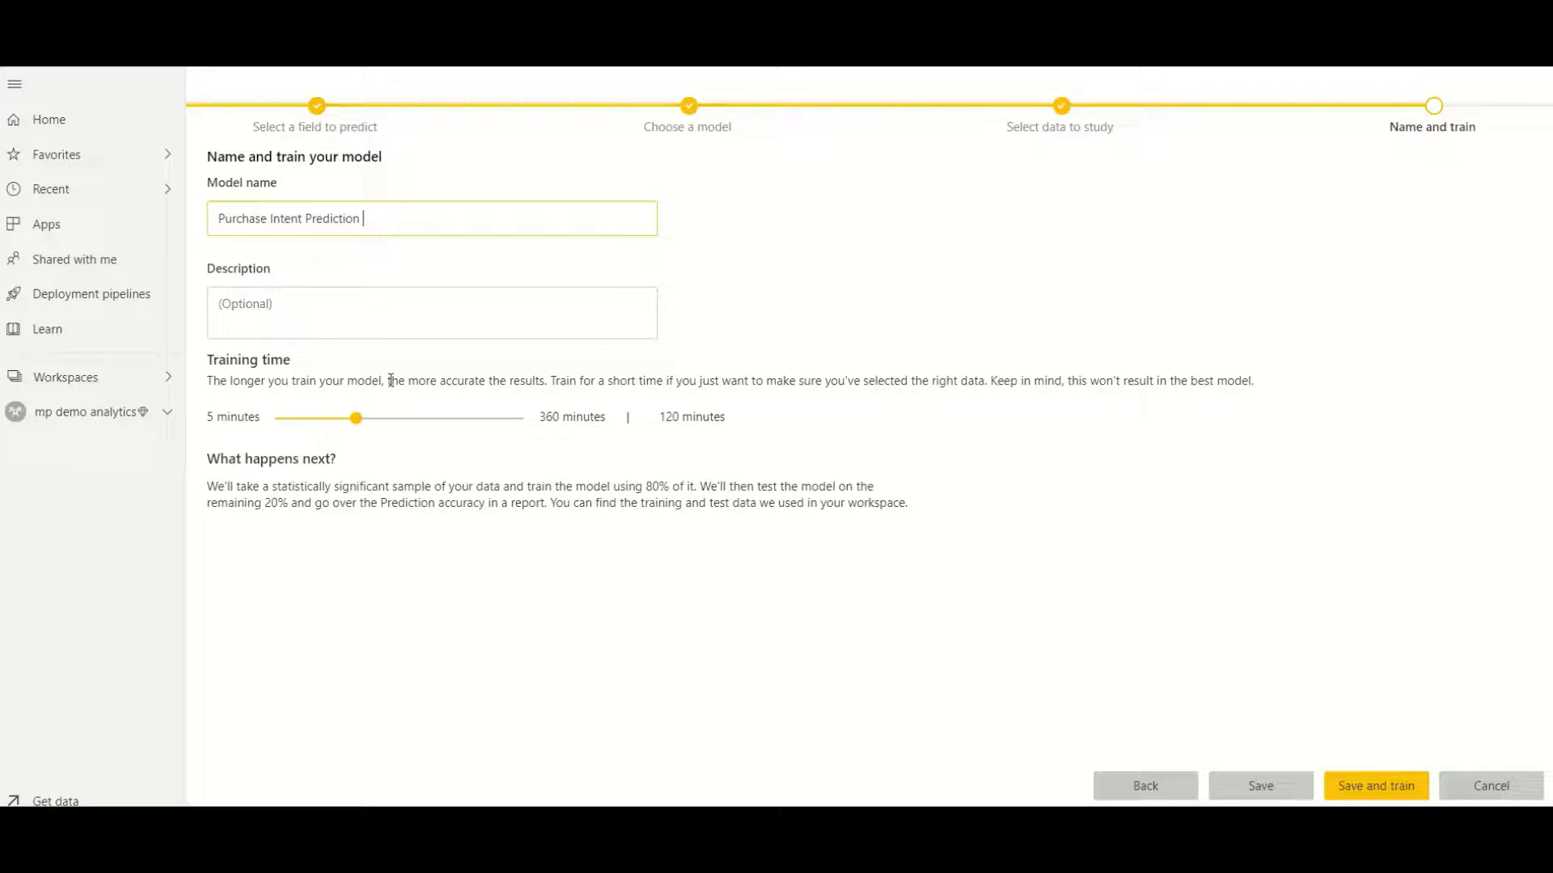
mouse_move(356, 419)
left_mouse_down()
mouse_move(405, 418)
mouse_move(402, 432)
mouse_move(401, 418)
left_mouse_up()
Step: Save and train, then view the Online Shoppers Intent LH dataflow's machine learning models
left_click(1376, 786)
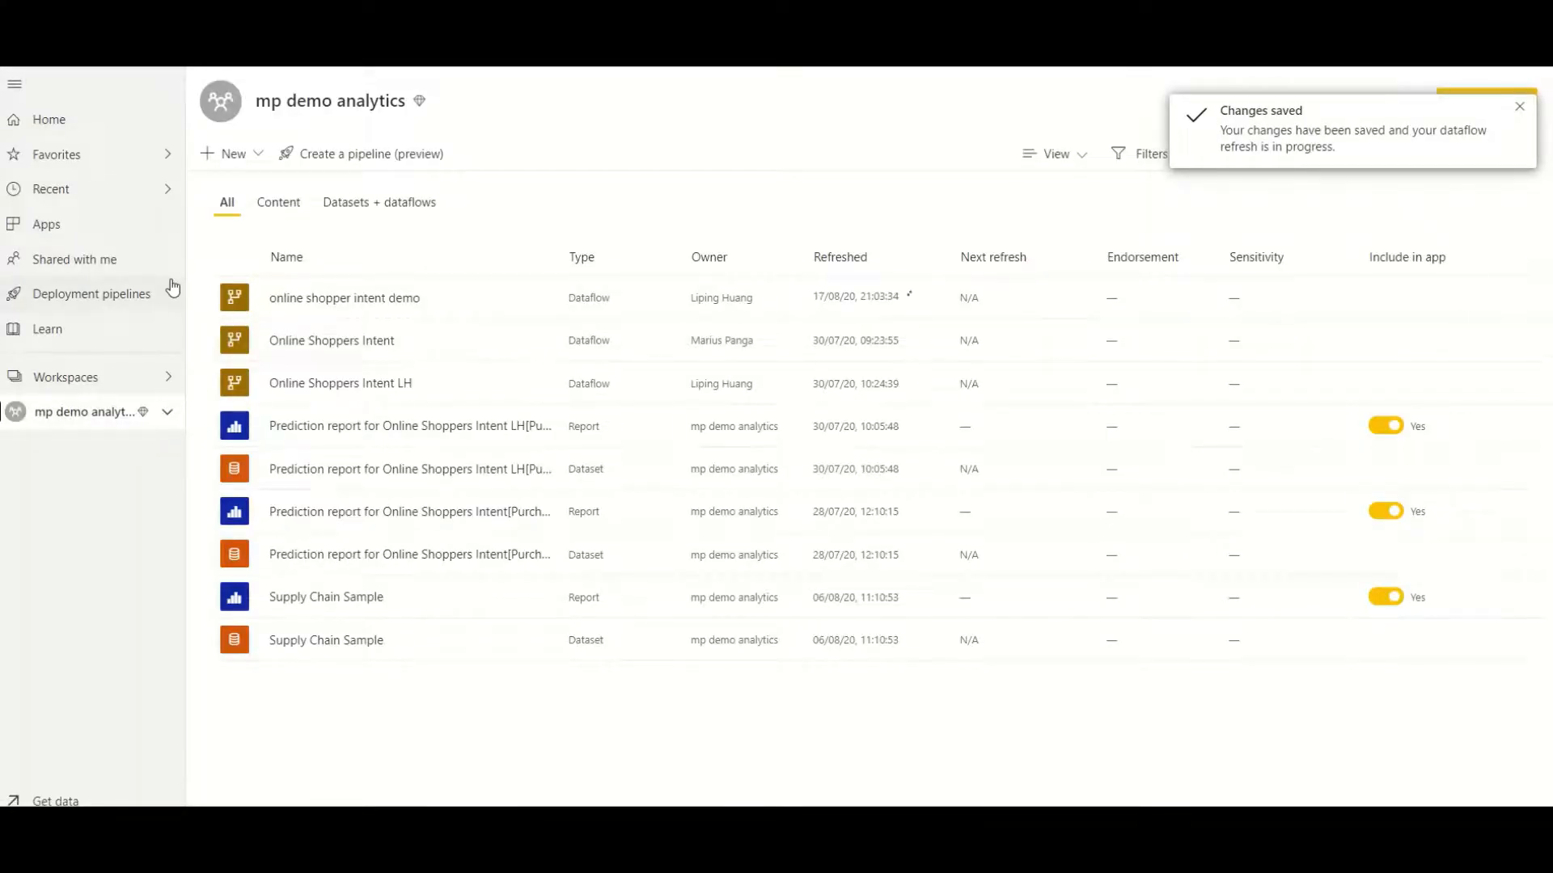
mouse_move(915, 299)
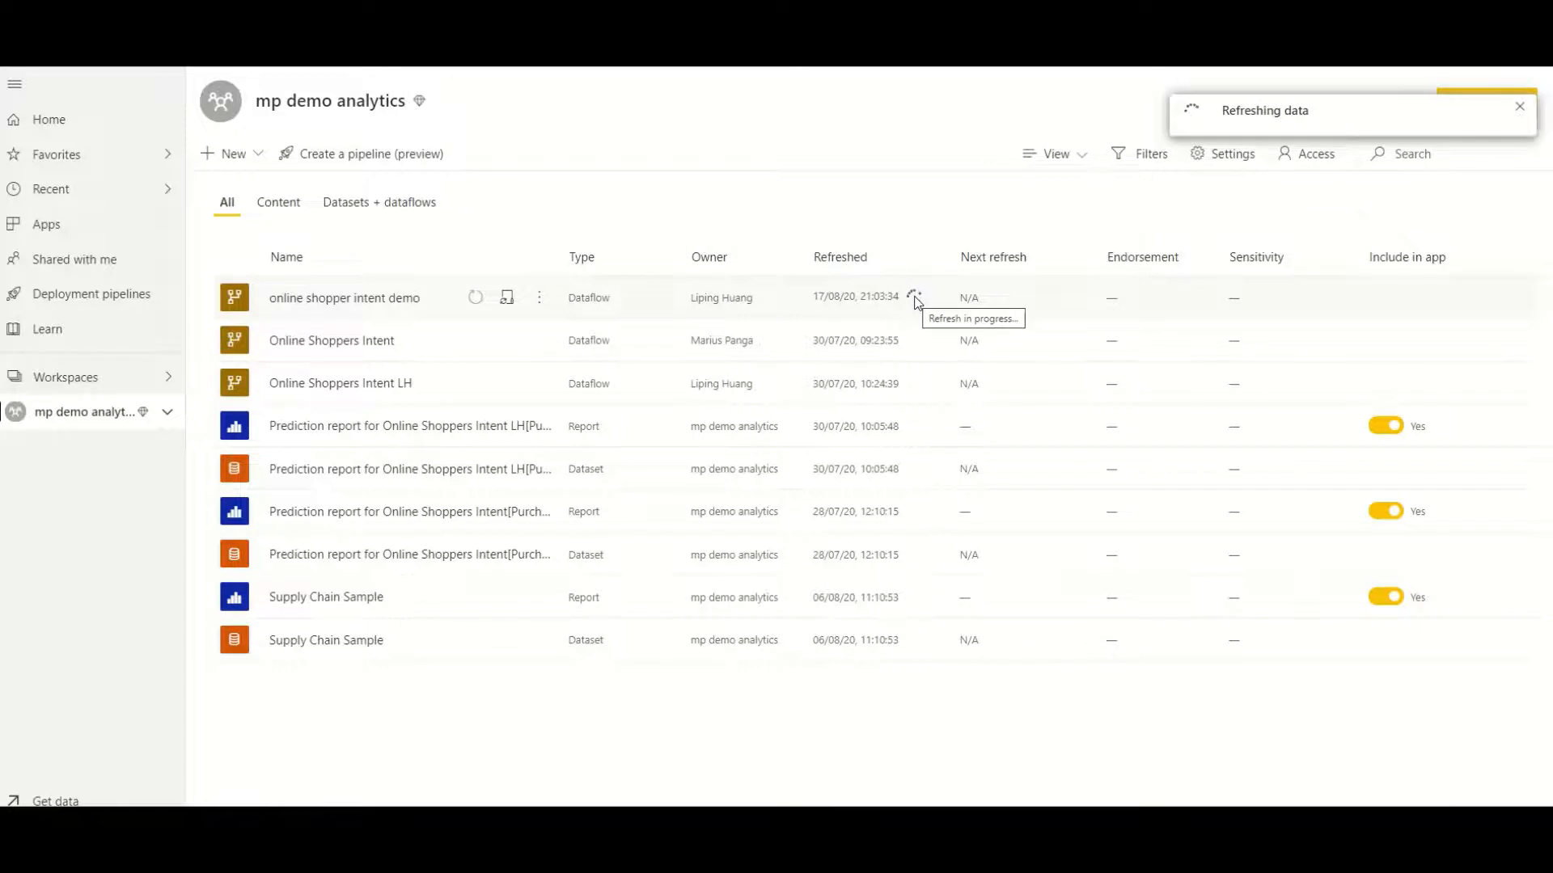
left_click(330, 384)
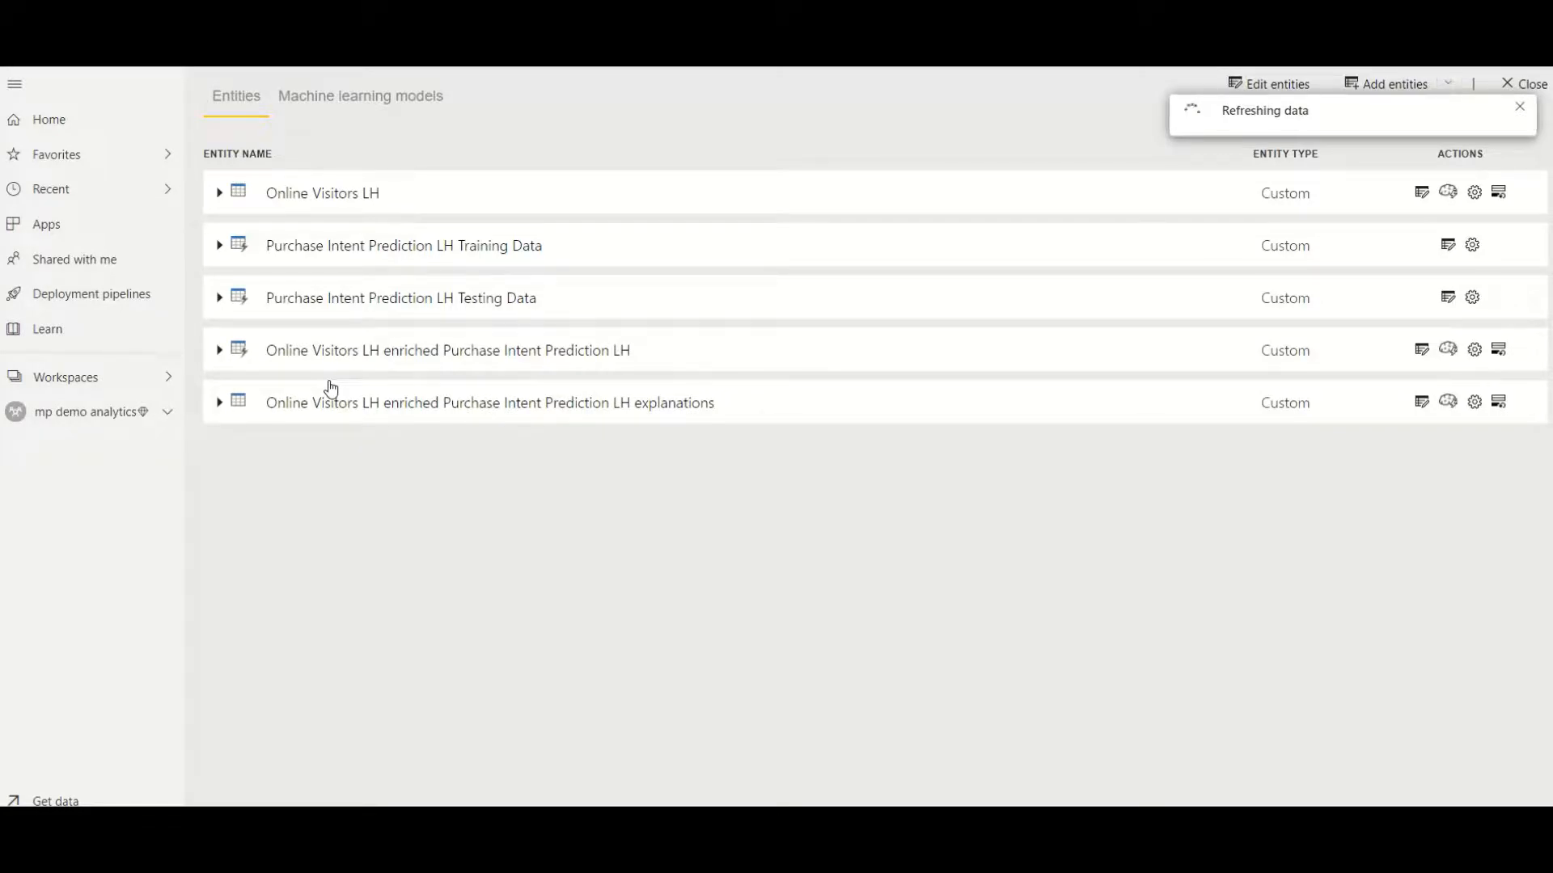
left_click(360, 97)
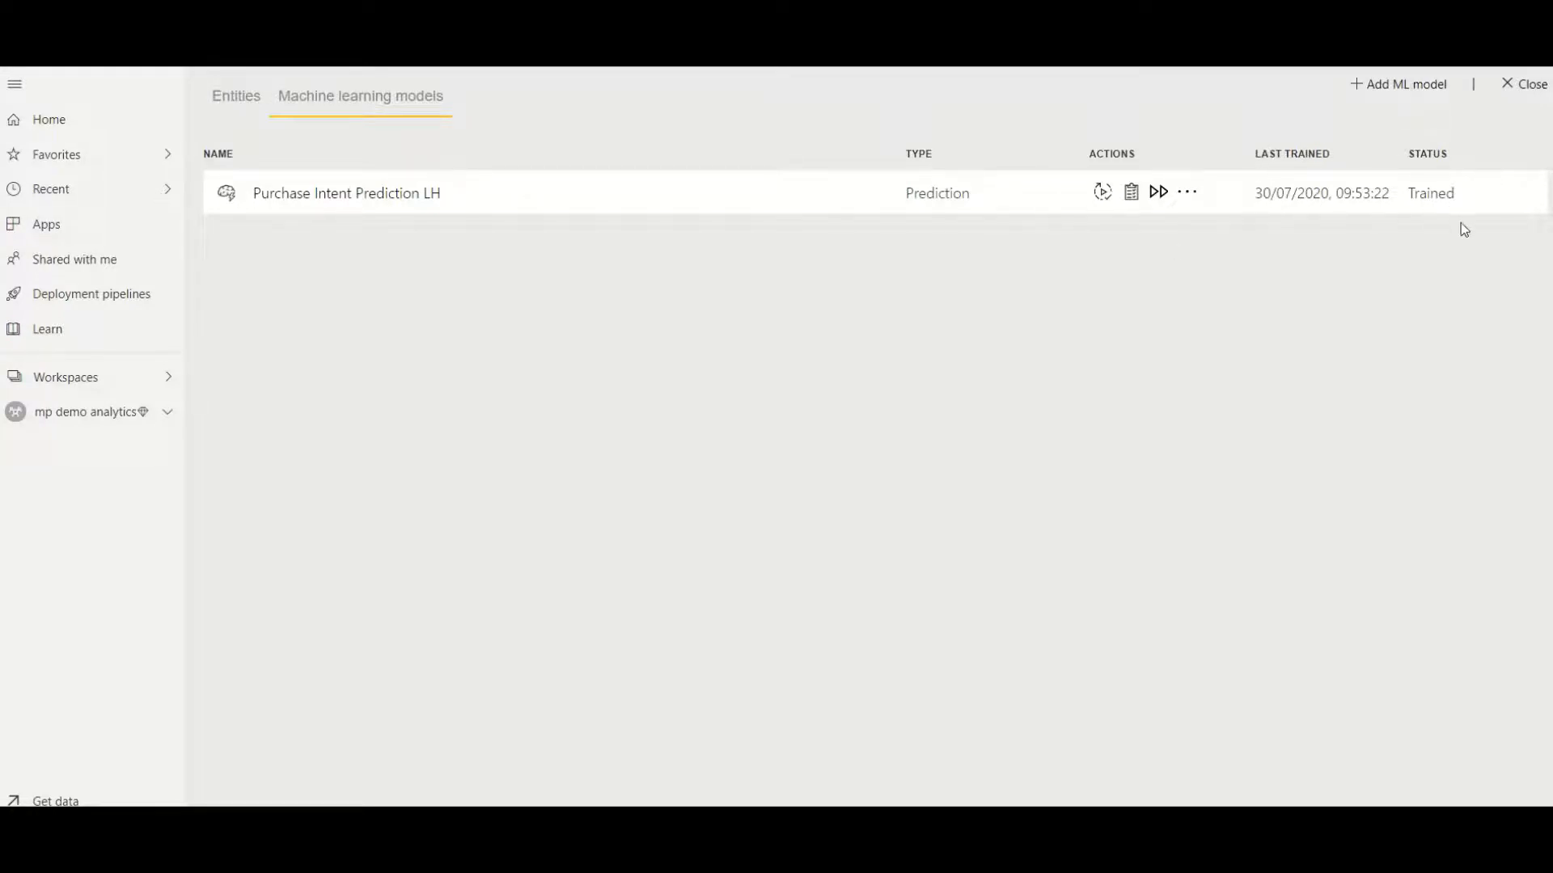
Step: View the Purchase Intent Prediction LH training report with its 94% AUC
left_click(1130, 196)
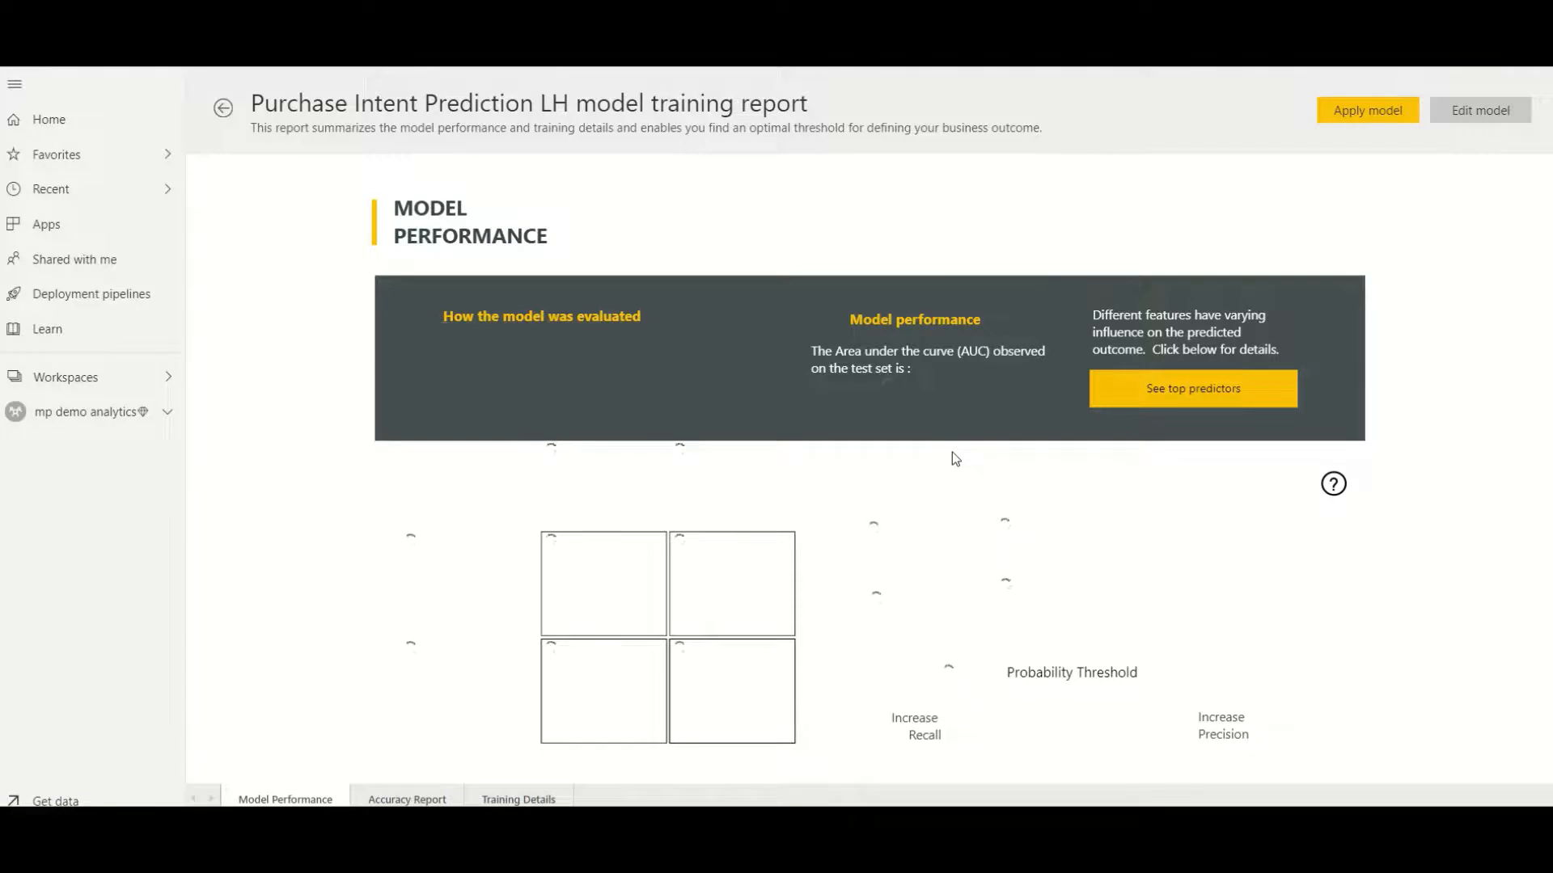
scroll(952, 452, "down", 1)
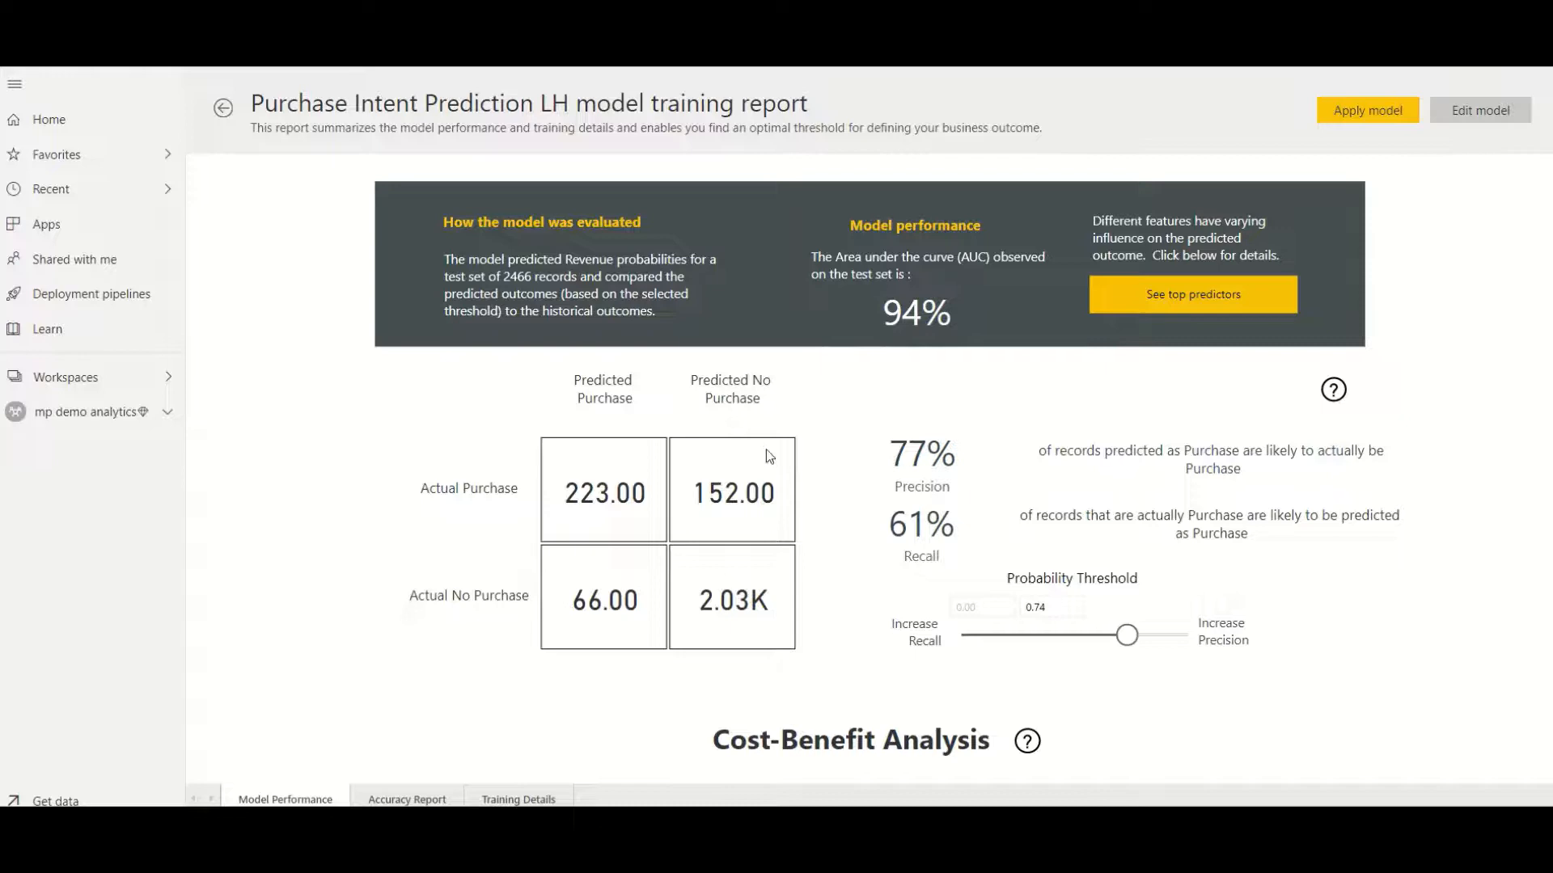
left_click(1207, 305)
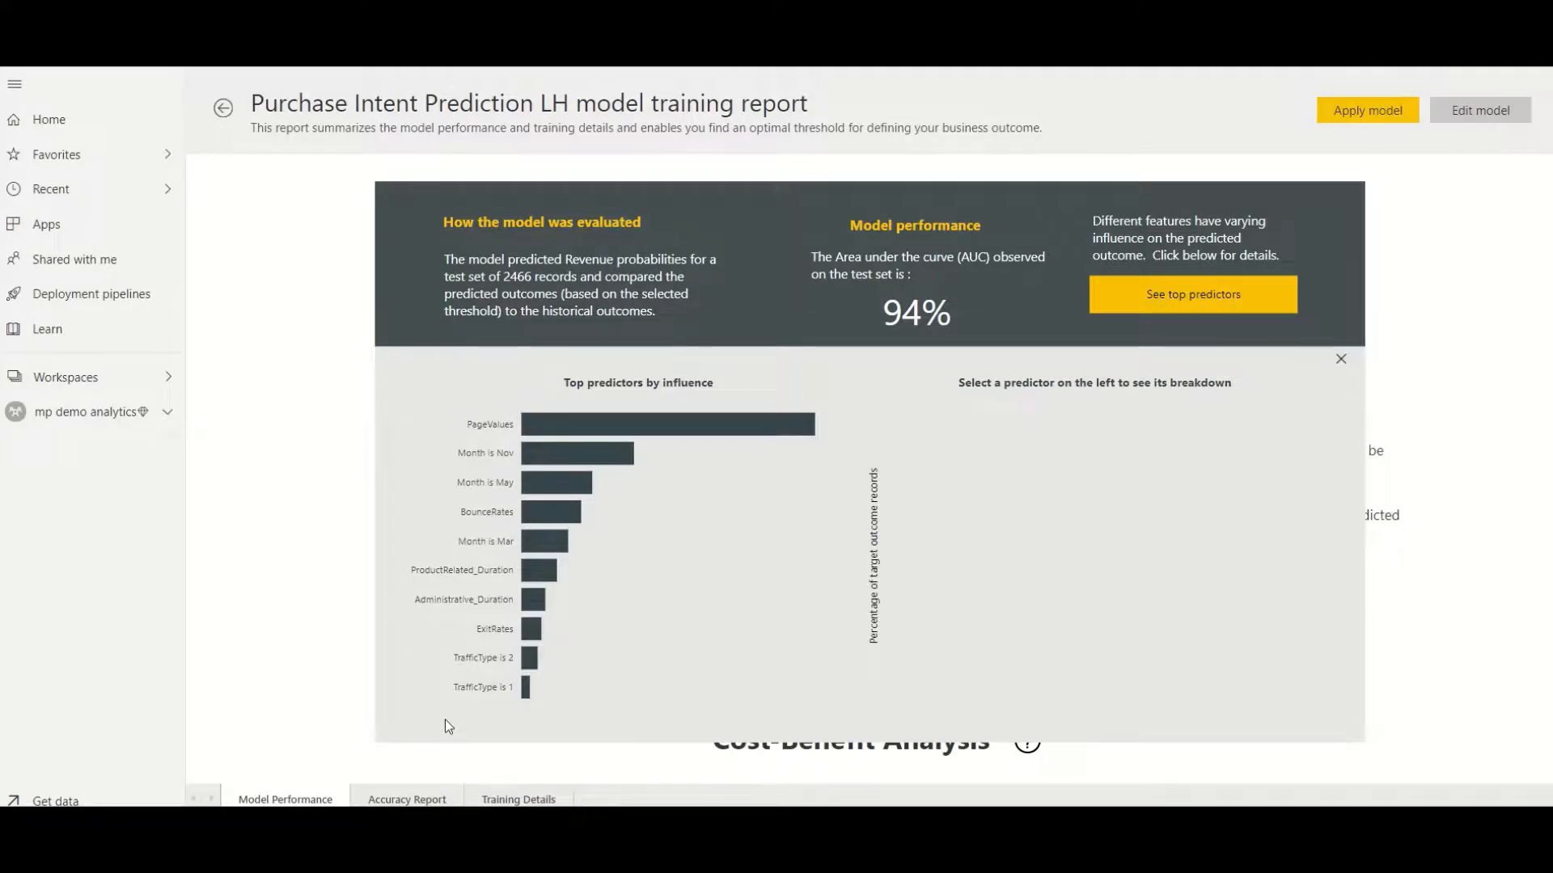
left_click(1340, 359)
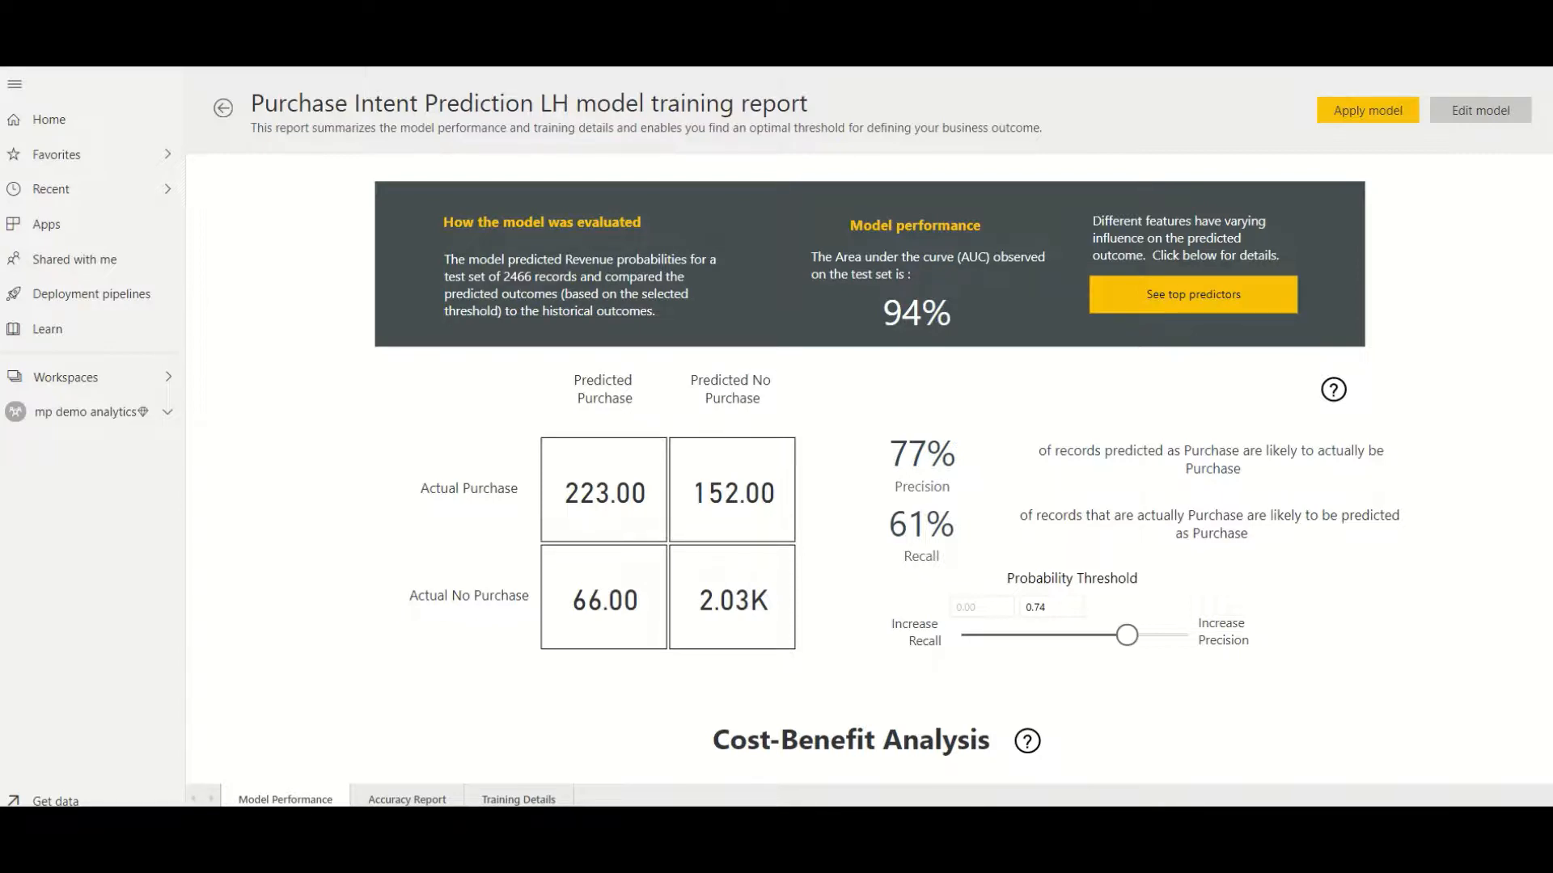
Step: Adjust the probability threshold from 0.46 up to 0.66, giving 69% precision and 72% recall
left_click(1066, 640)
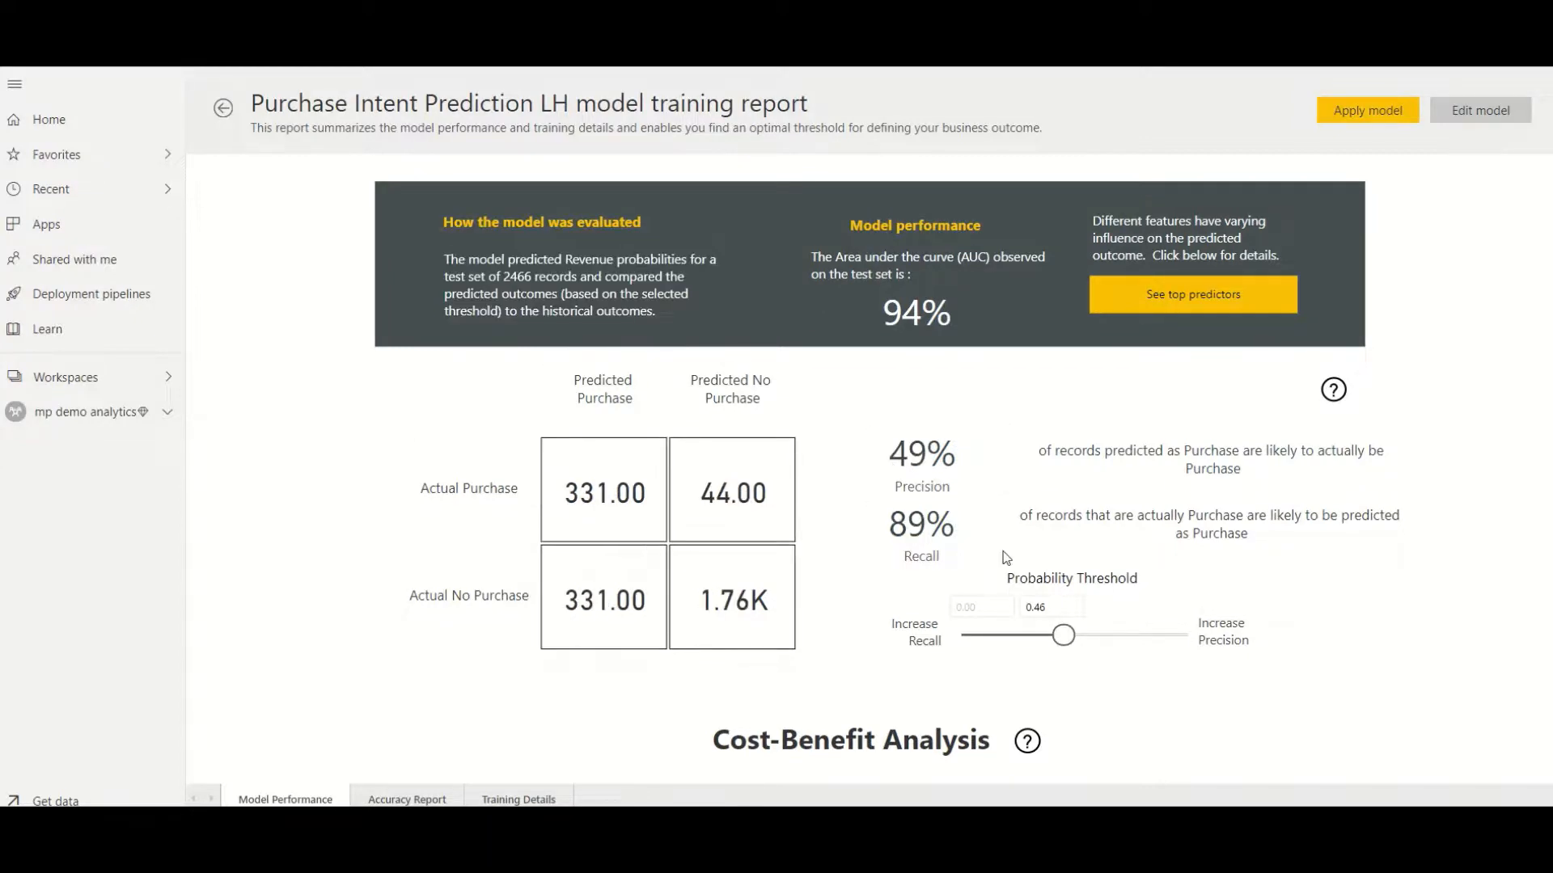
left_click(1109, 638)
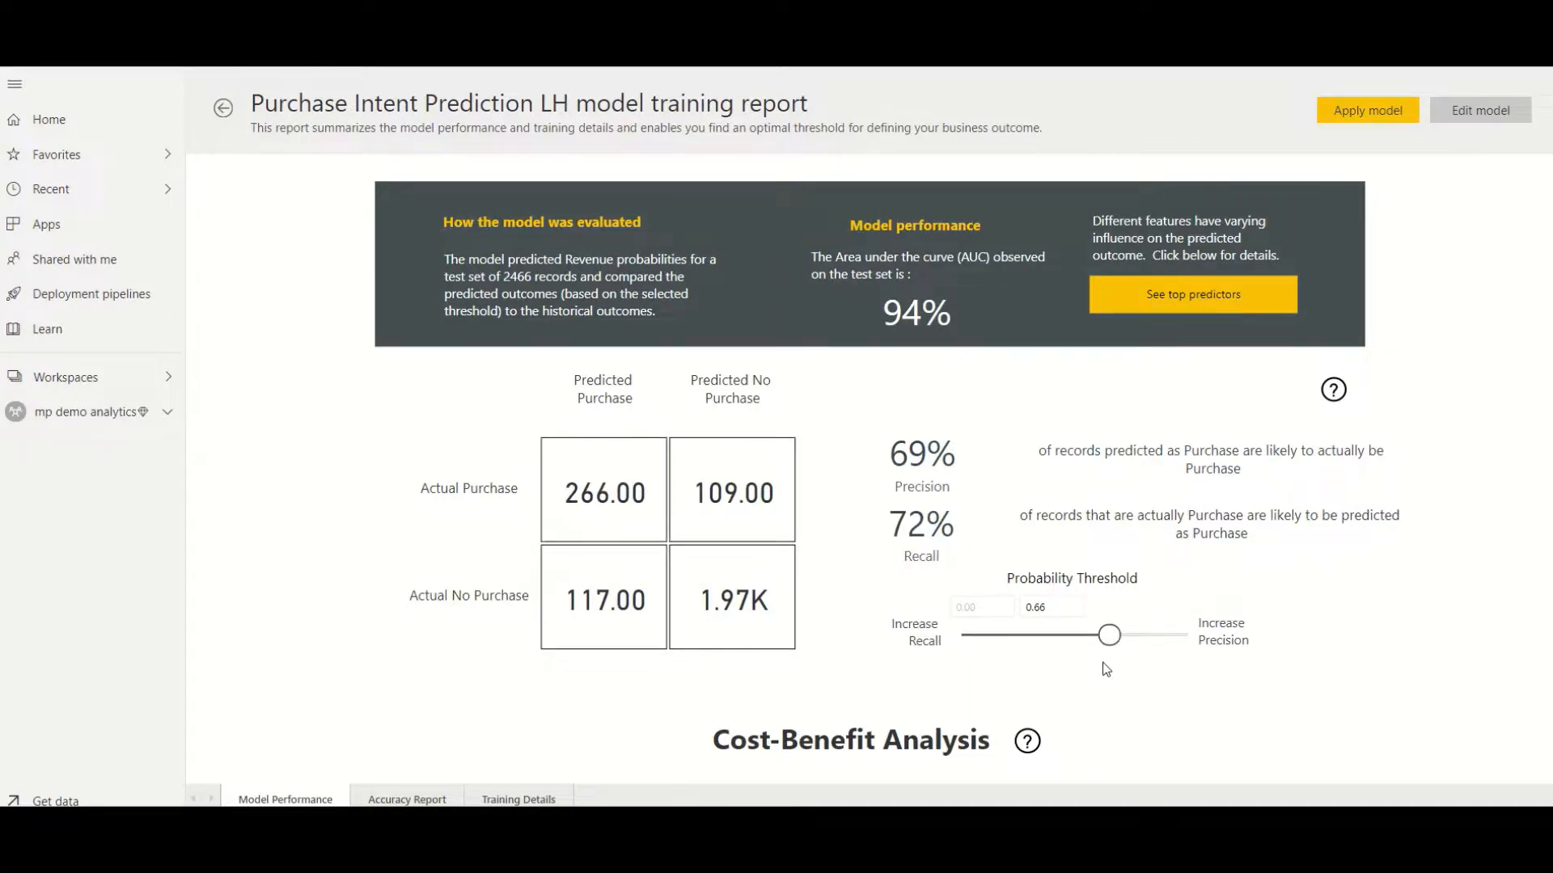
scroll(1105, 669, "down", 3)
scroll(1092, 655, "down", 3)
scroll(1092, 655, "down", 3)
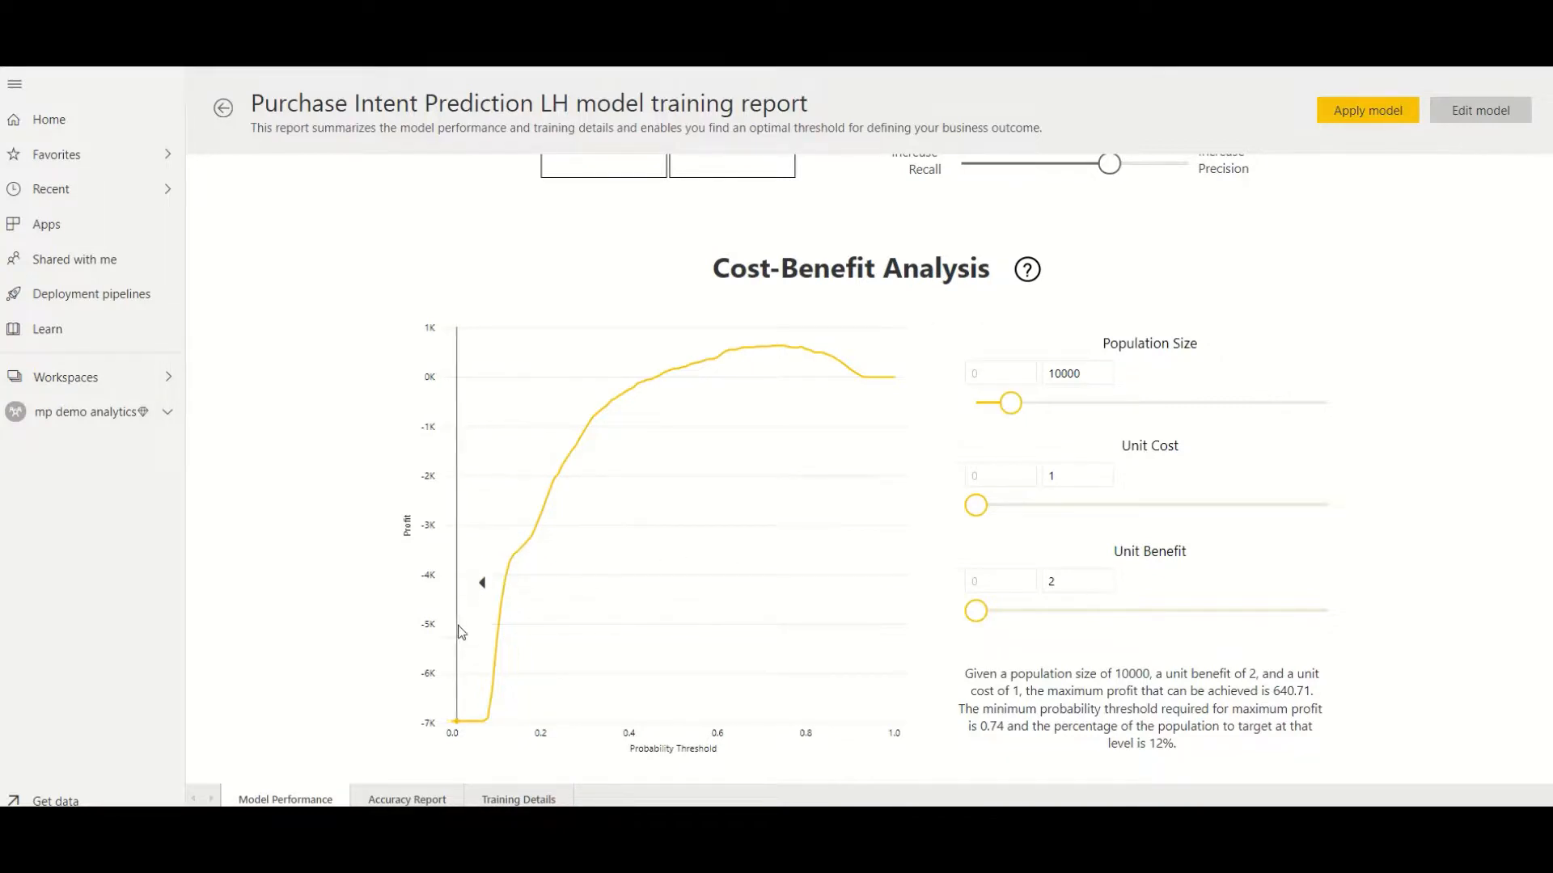
Step: Switch to the Accuracy Report page with the Cumulative Gains and ROC Curve charts
left_click(405, 800)
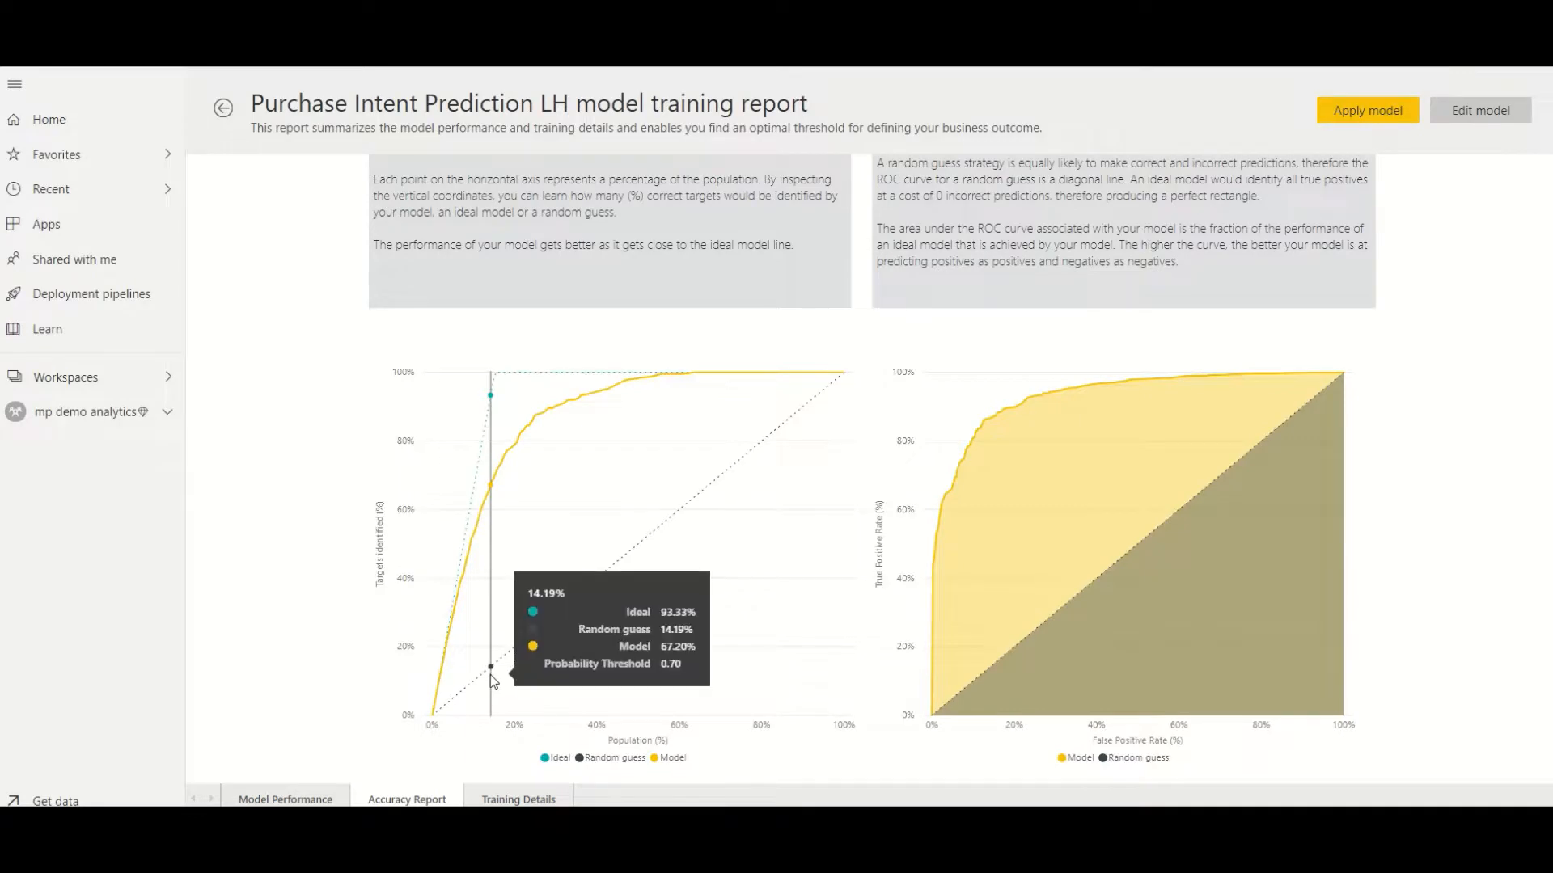
mouse_move(492, 679)
scroll(490, 675, "up", 5)
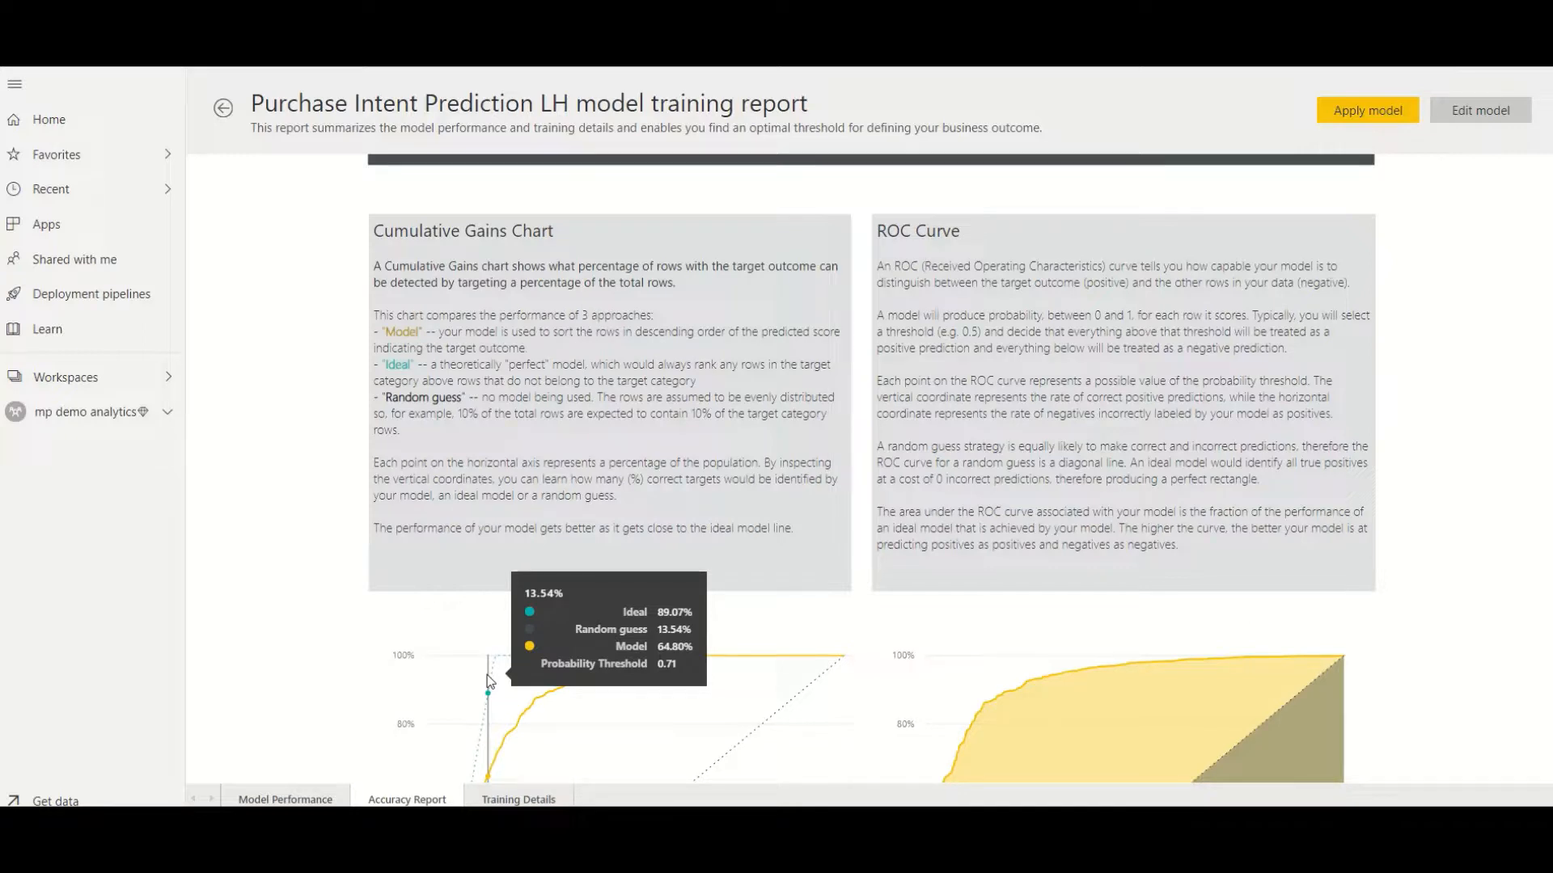
scroll(486, 674, "down", 2)
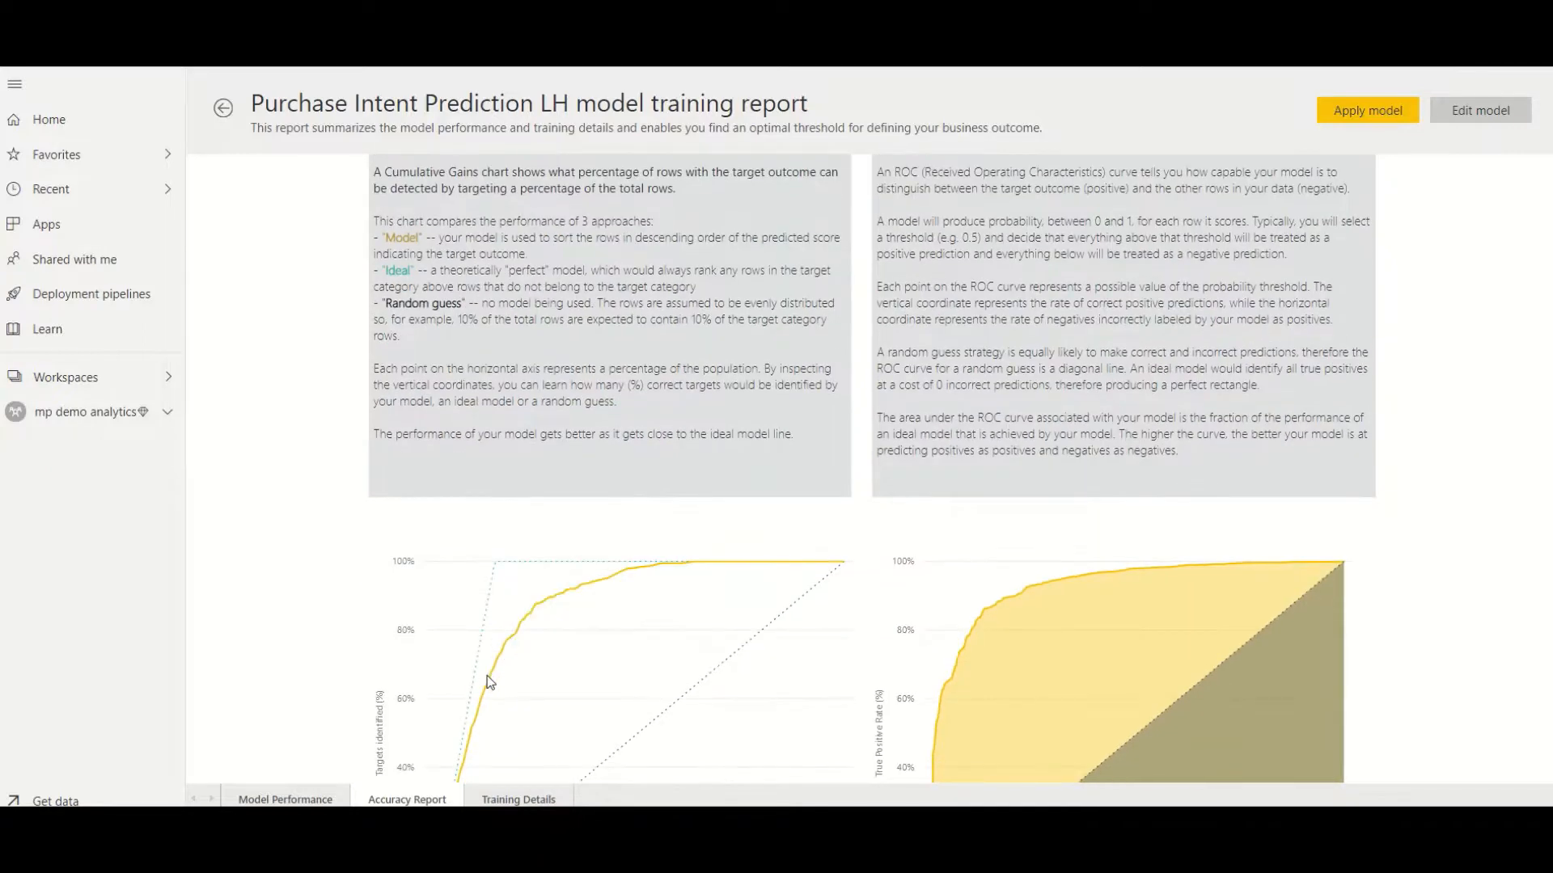
scroll(489, 682, "down", 3)
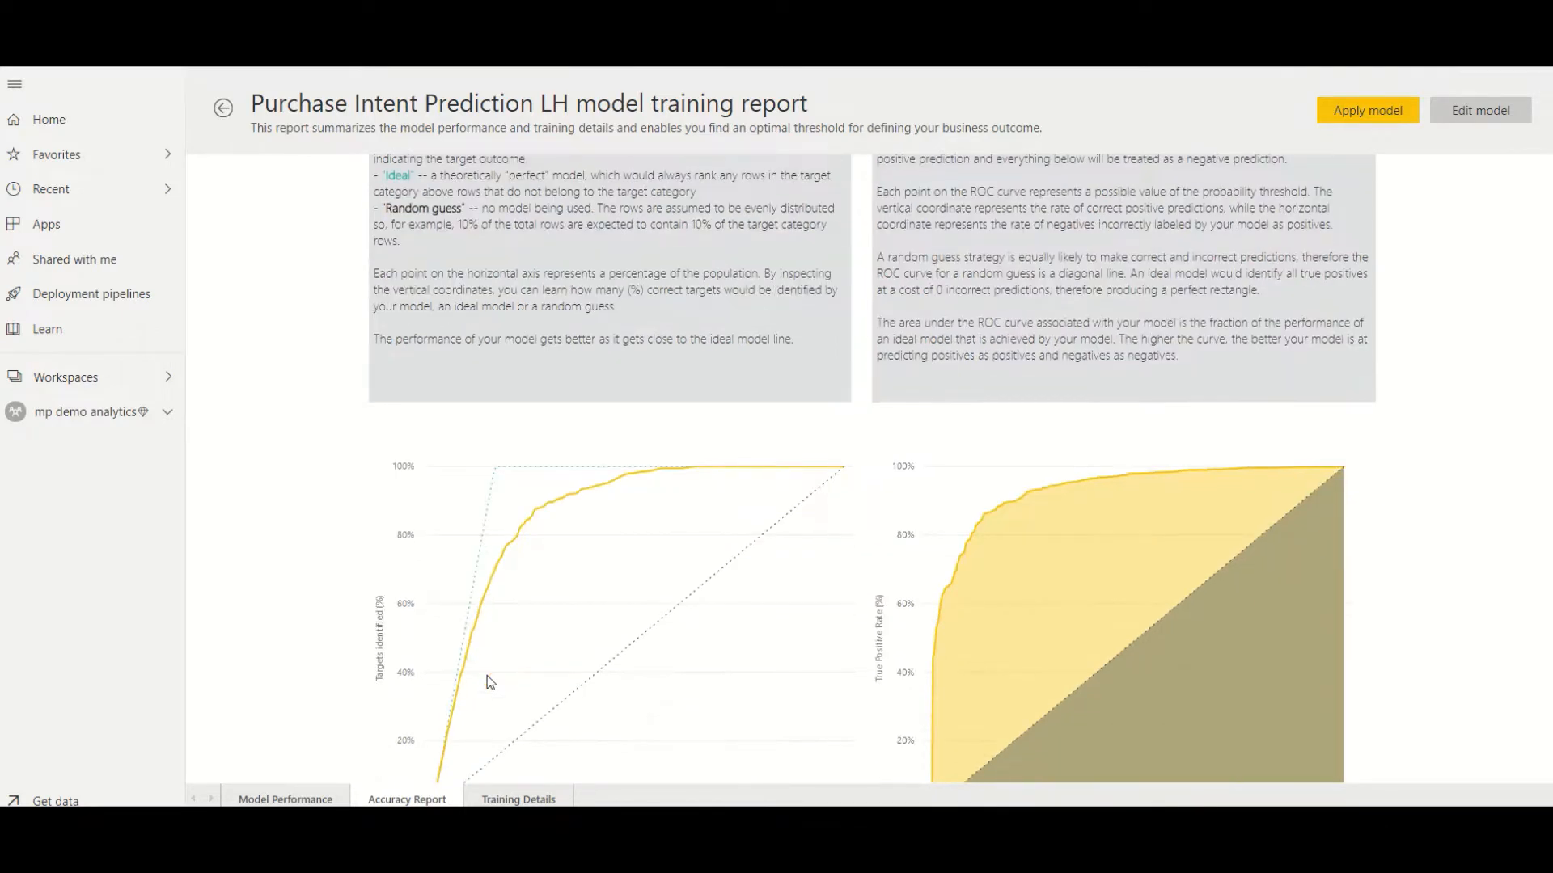
scroll(489, 681, "down", 2)
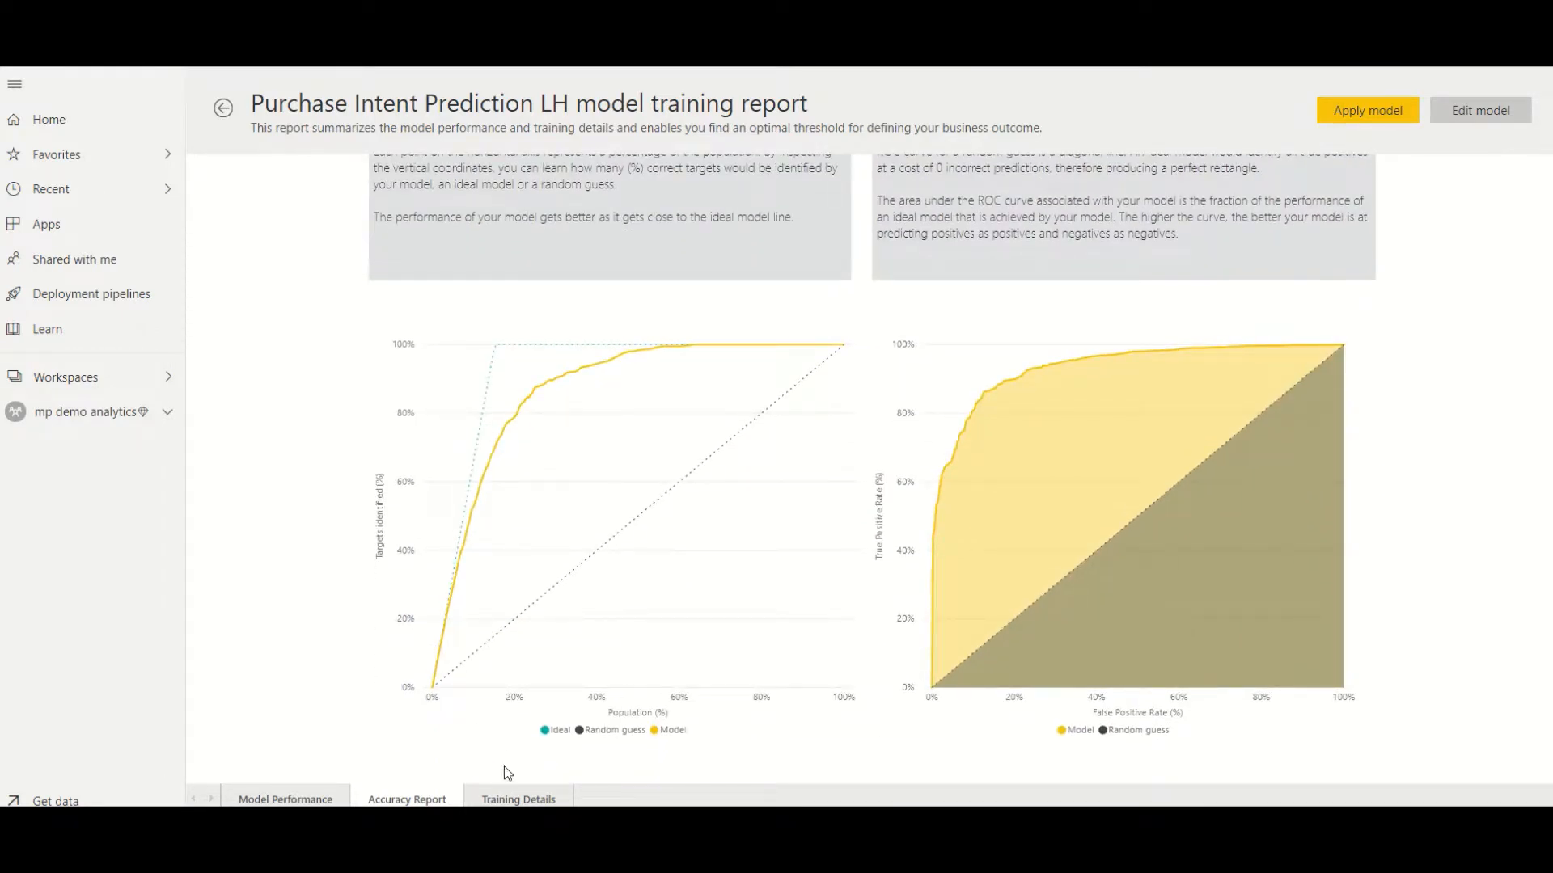
Step: Switch to the Training Details page showing 35 iterations, featurization and final parameters
left_click(517, 799)
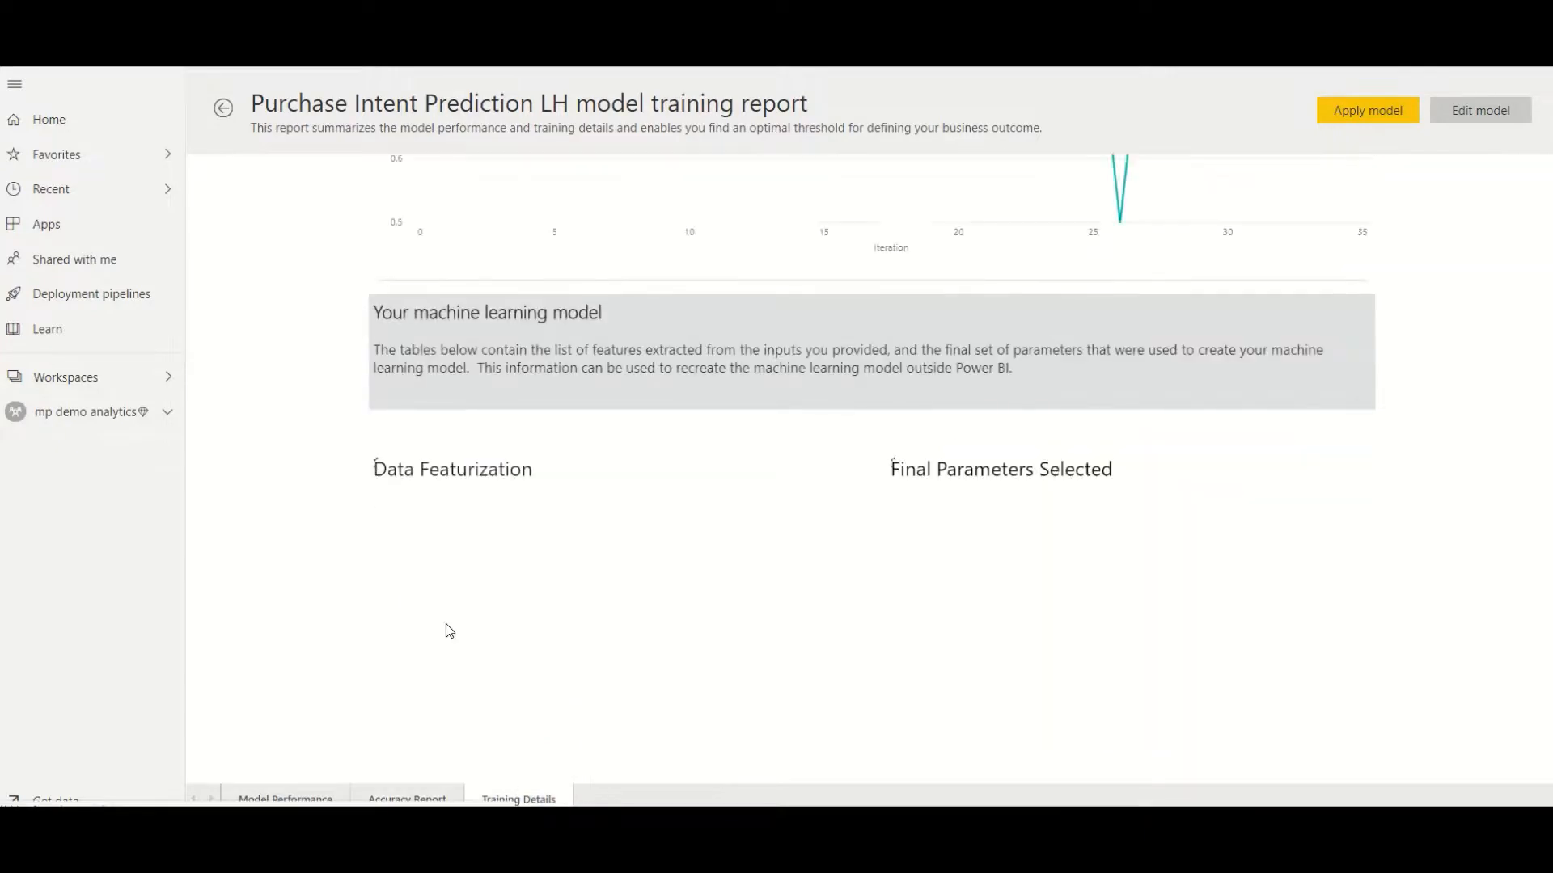
scroll(444, 623, "up", 3)
scroll(446, 624, "up", 2)
scroll(446, 623, "up", 3)
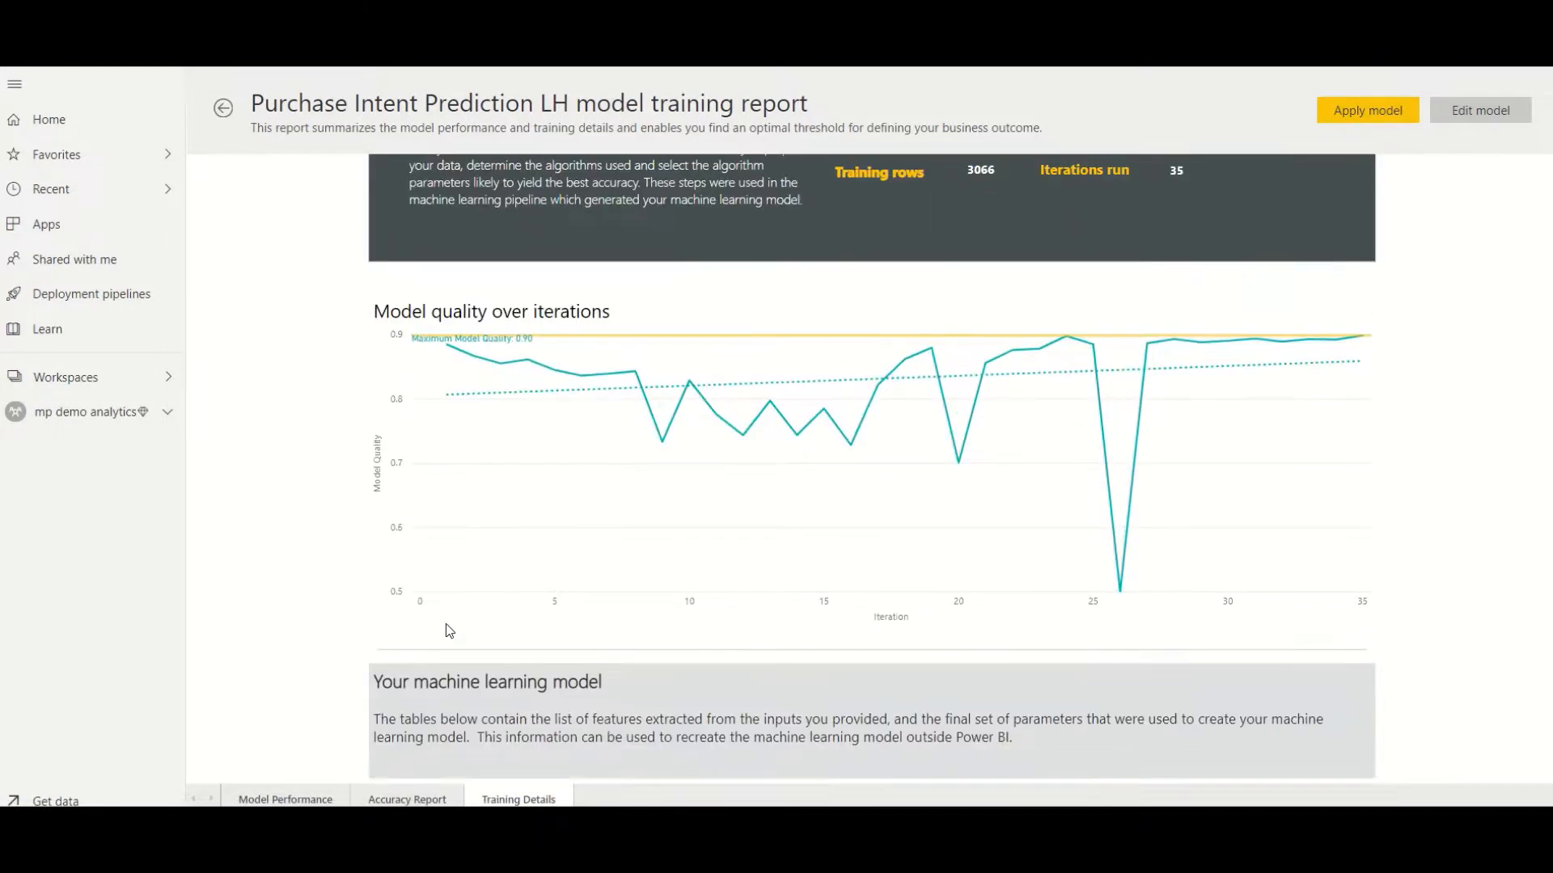
scroll(446, 624, "up", 3)
scroll(445, 624, "up", 3)
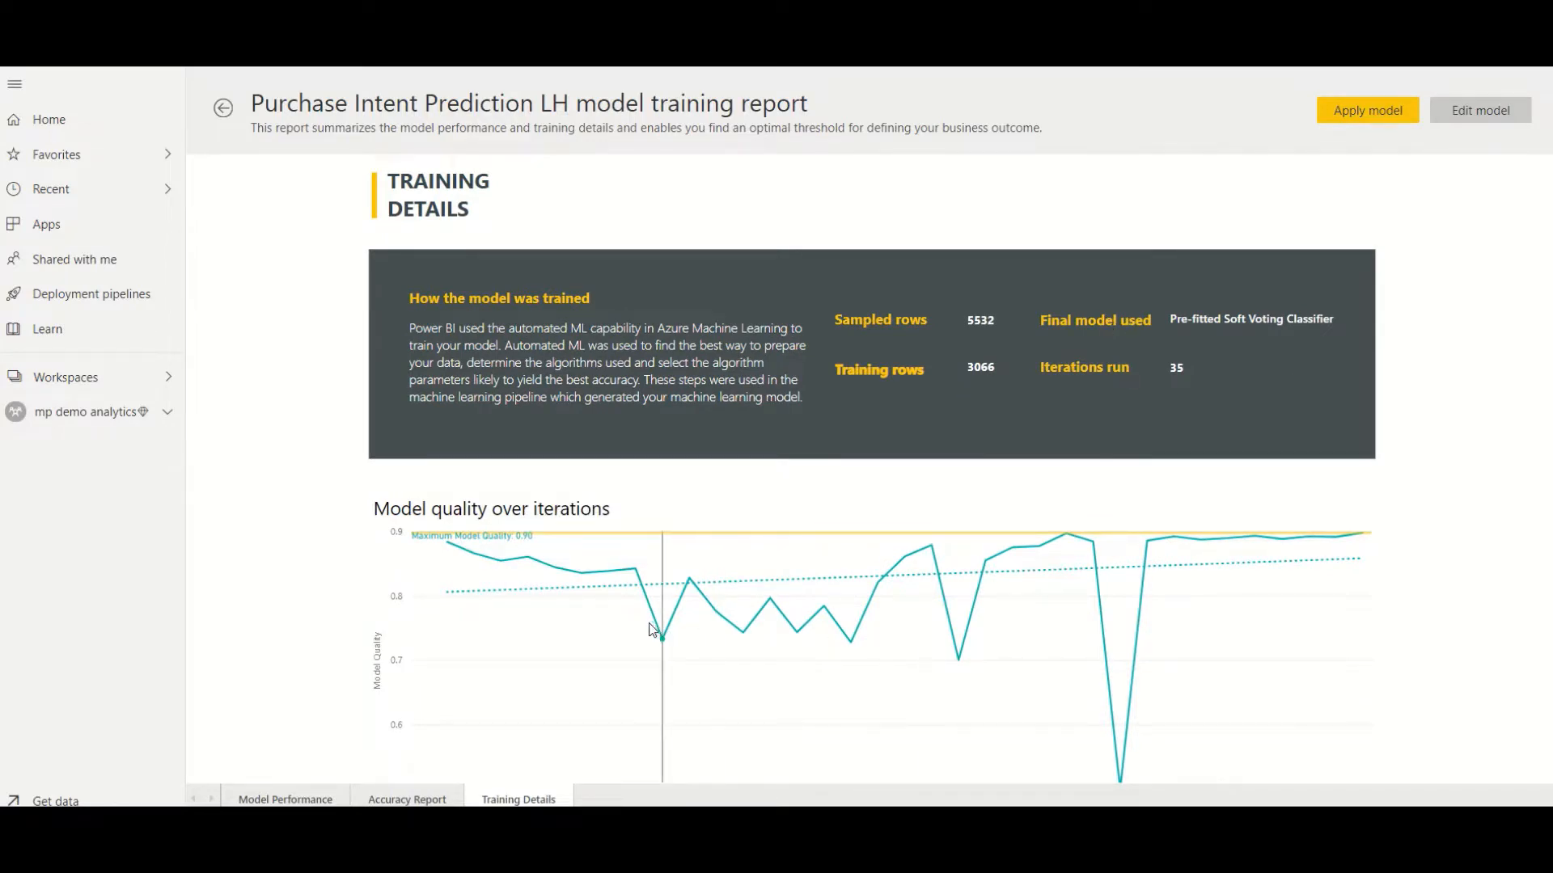
scroll(567, 622, "down", 1)
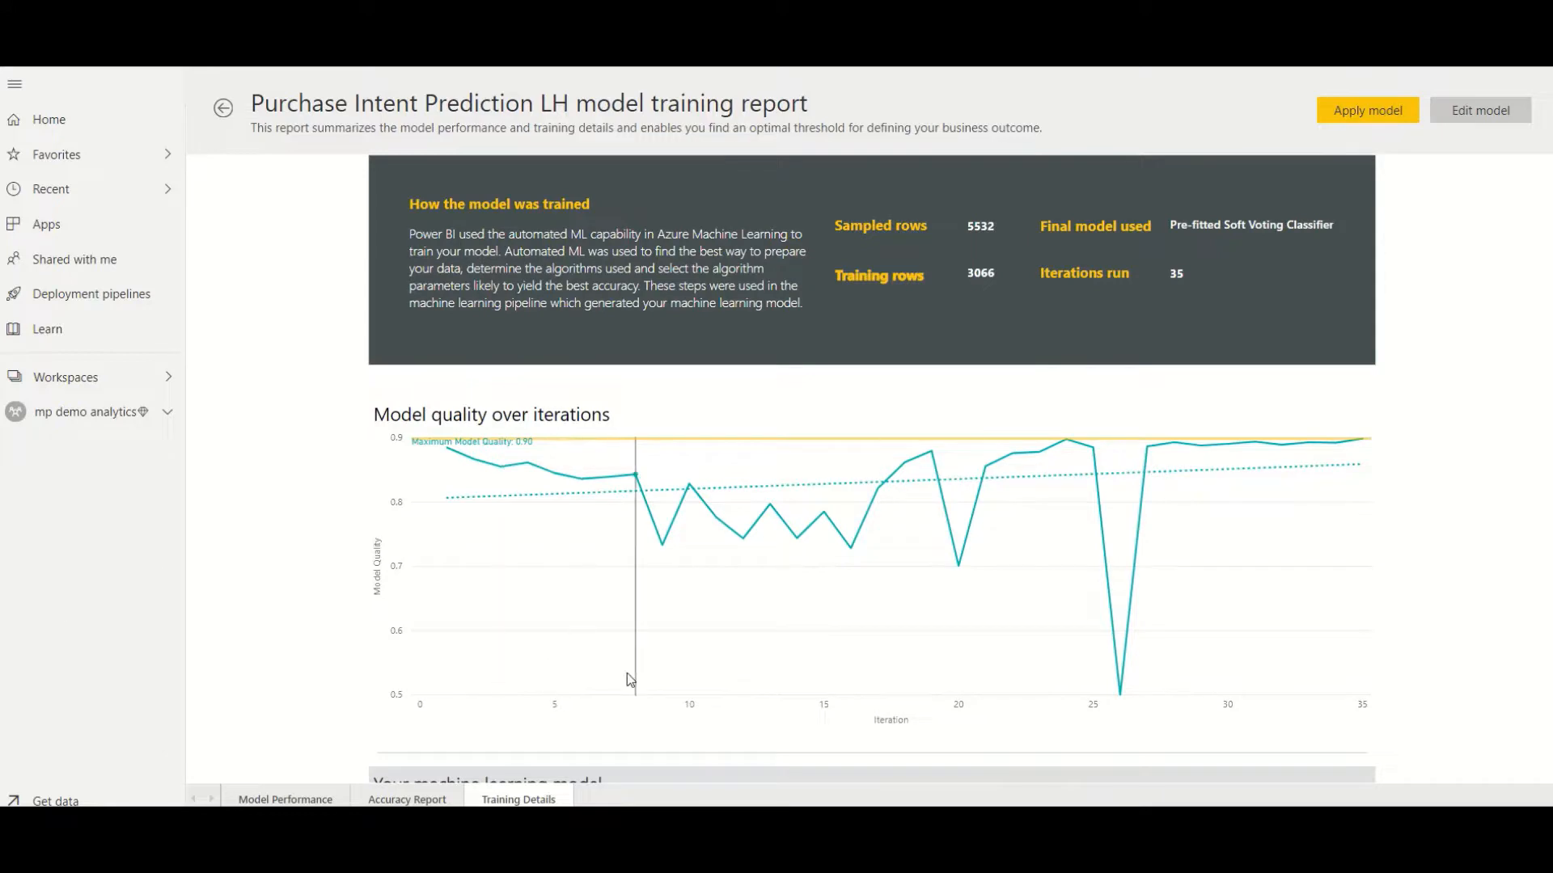
scroll(627, 672, "down", 1)
scroll(628, 673, "down", 2)
scroll(628, 673, "down", 2)
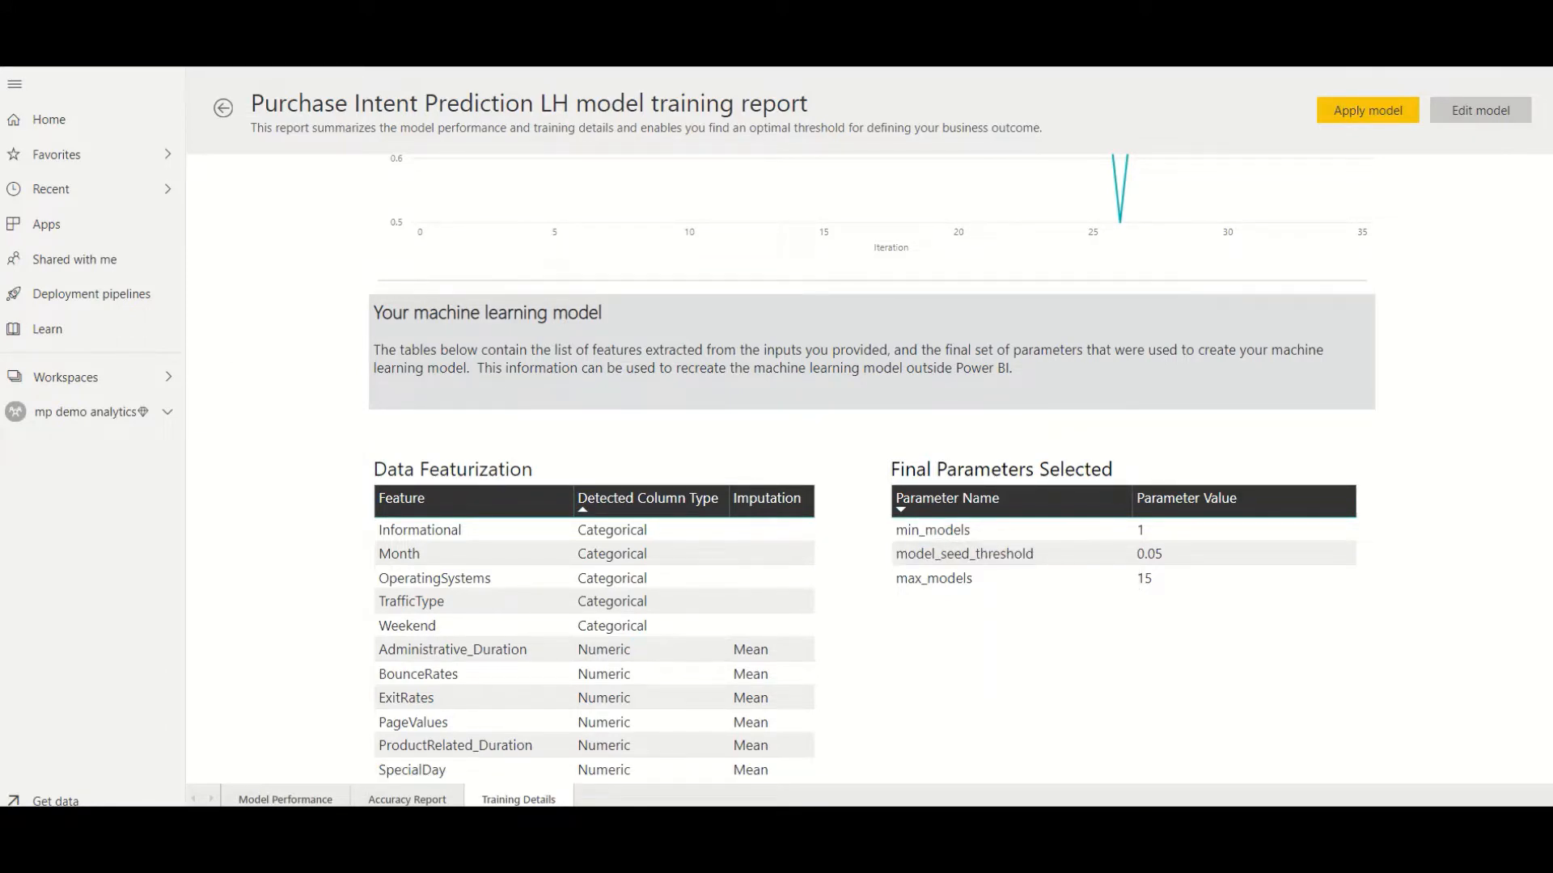
Step: Start applying Purchase Intent Prediction LH to the Online Visitors LH entity with threshold 0.66
left_click(287, 798)
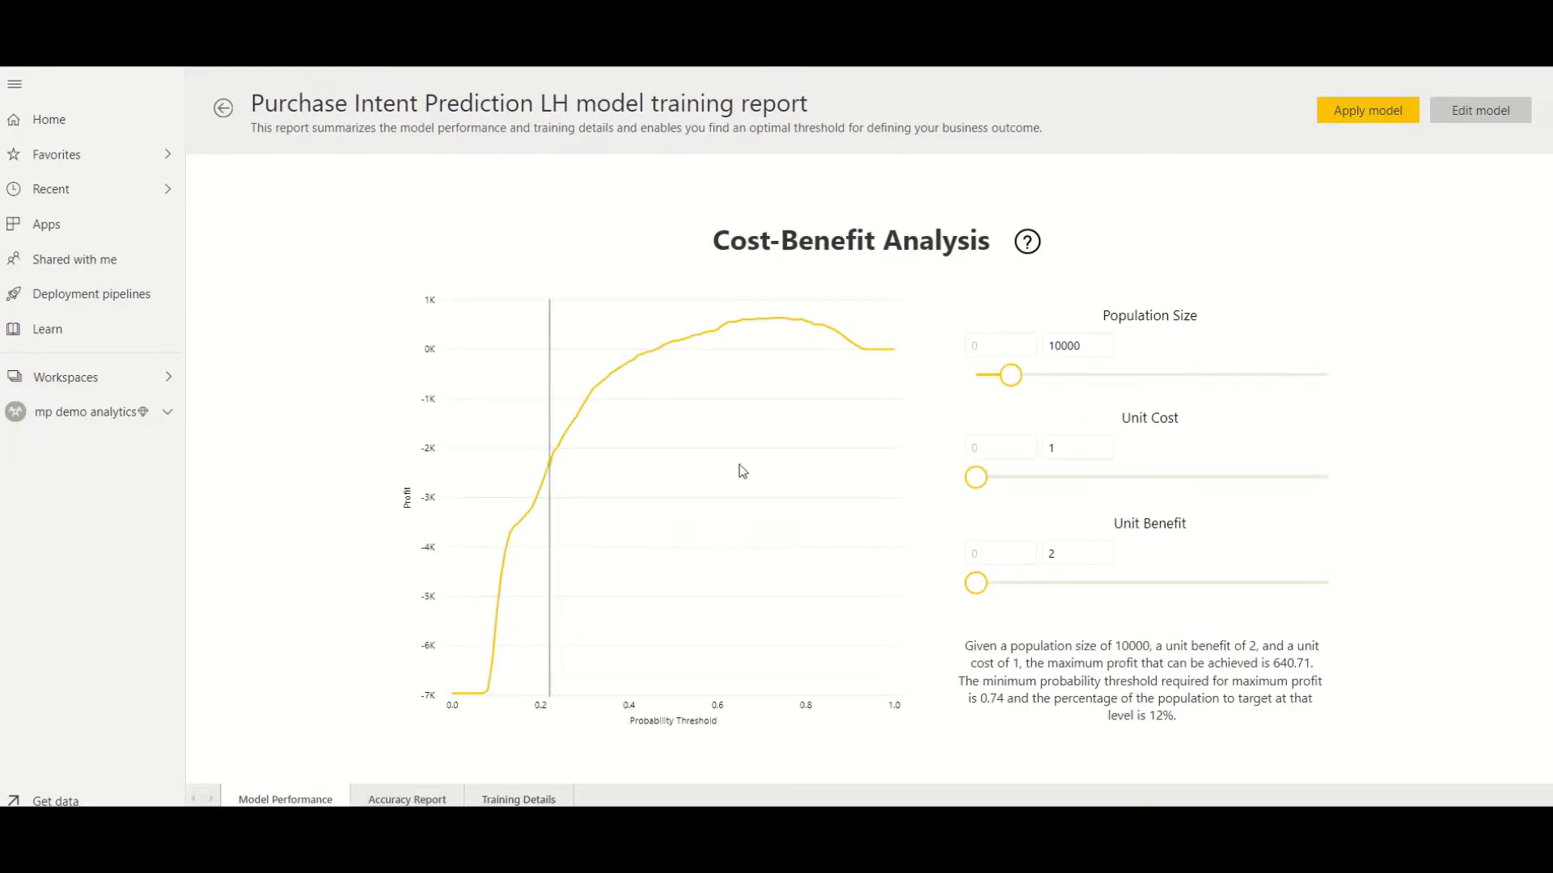
scroll(1121, 628, "up", 5)
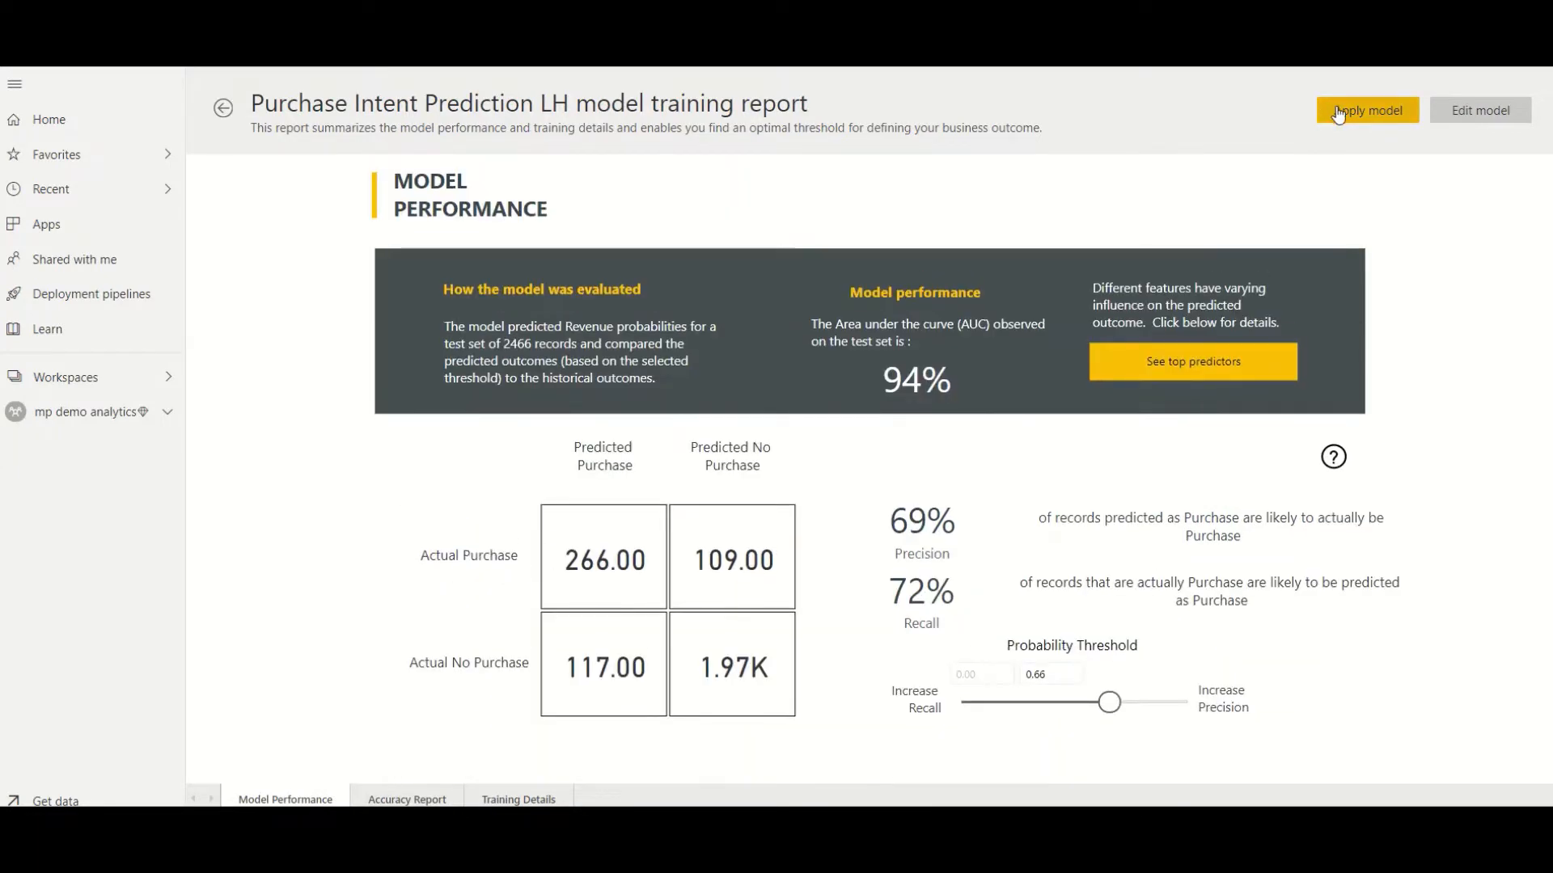
left_click(1340, 110)
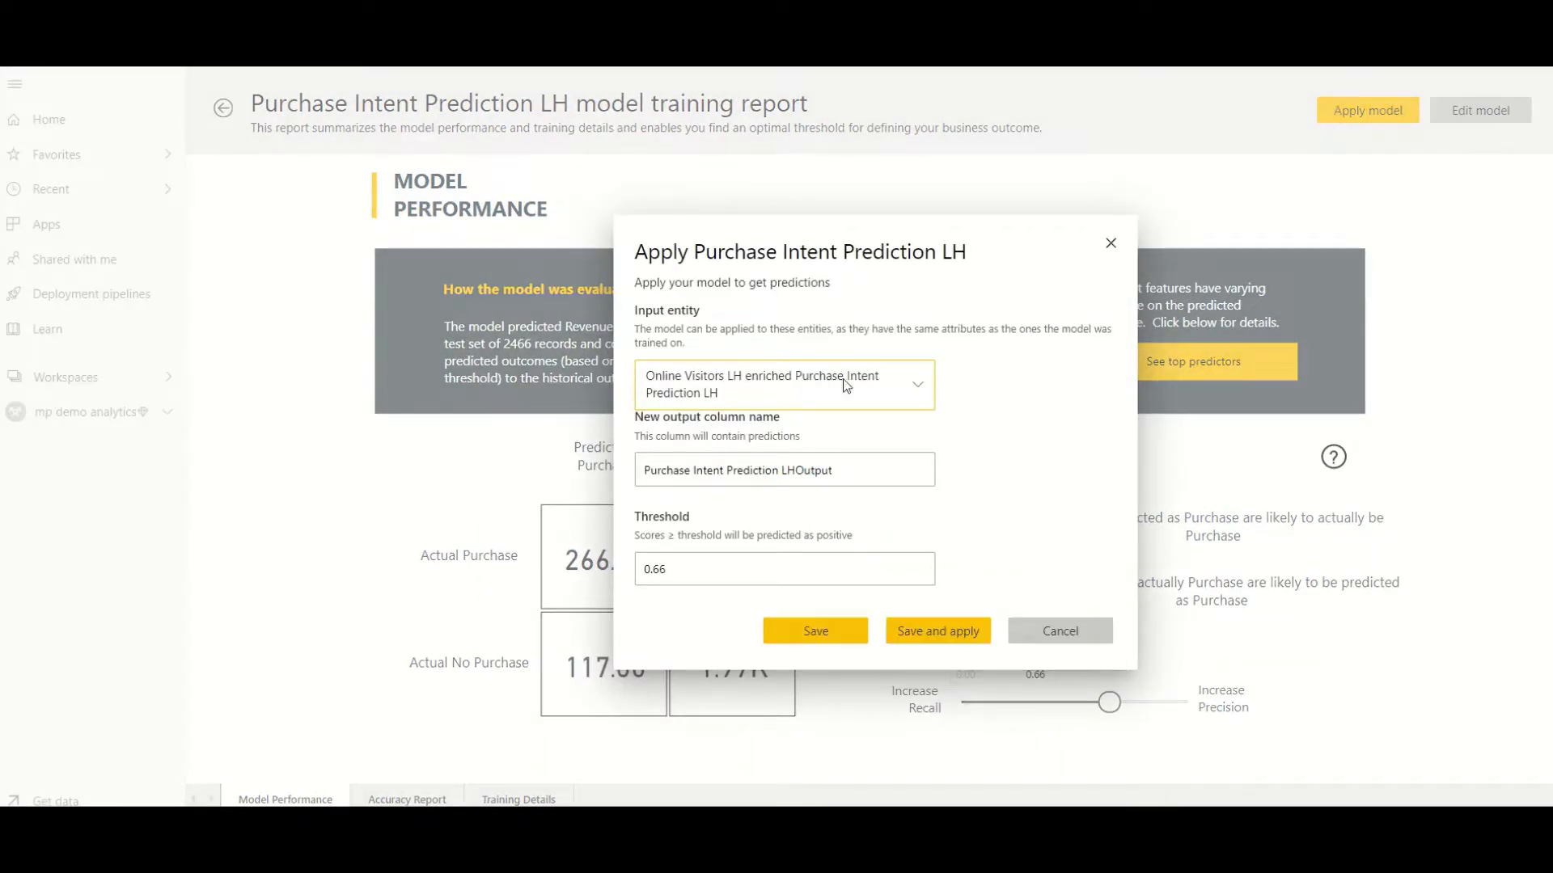
left_click(846, 385)
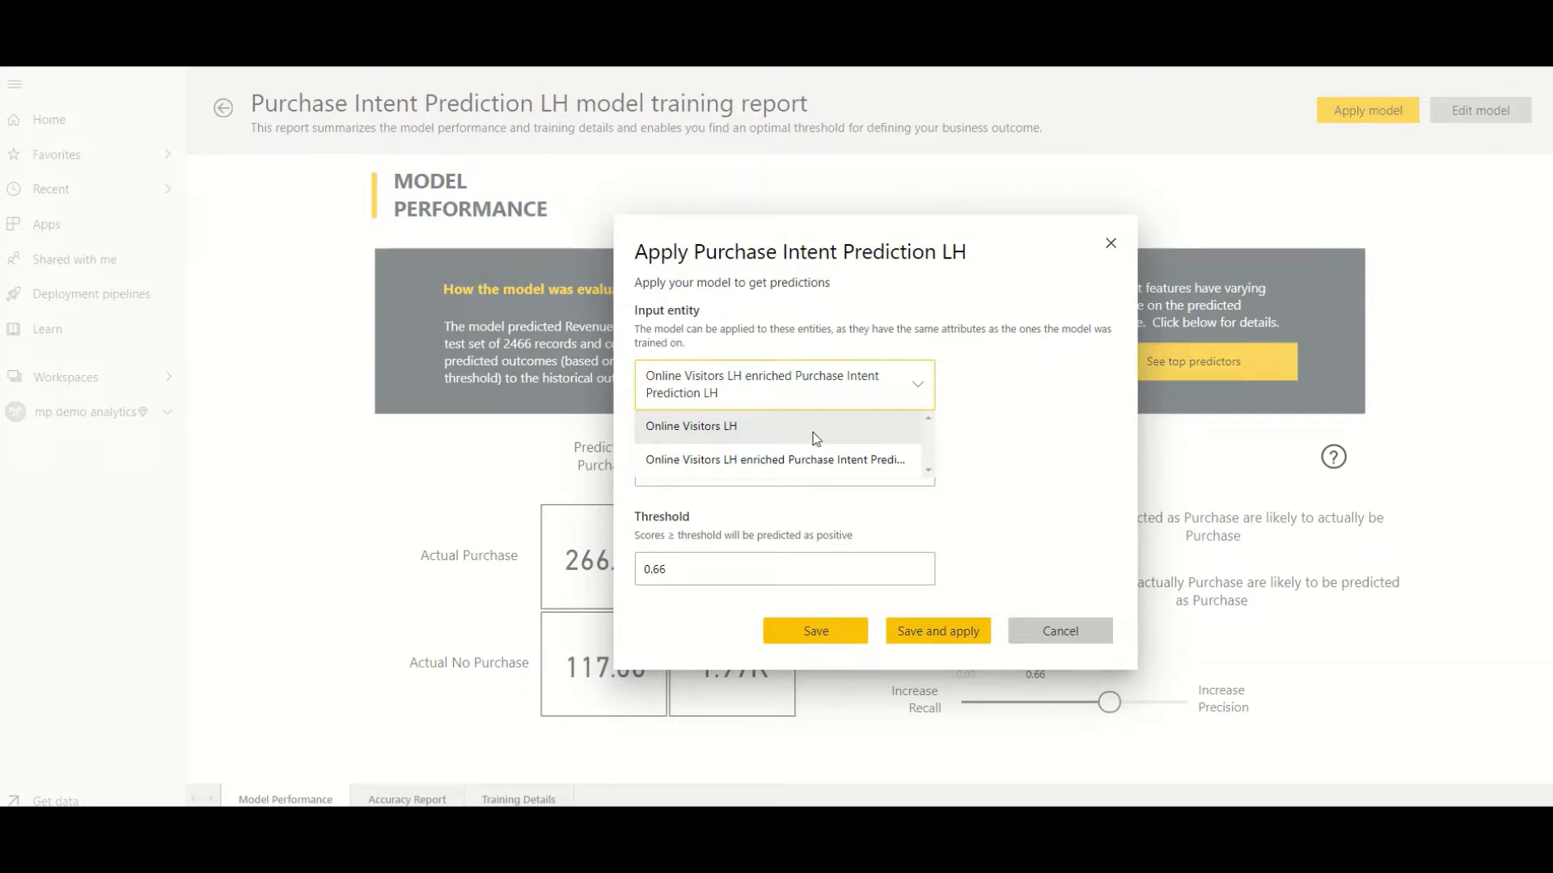
left_click(808, 427)
left_click_drag(704, 569, 607, 574)
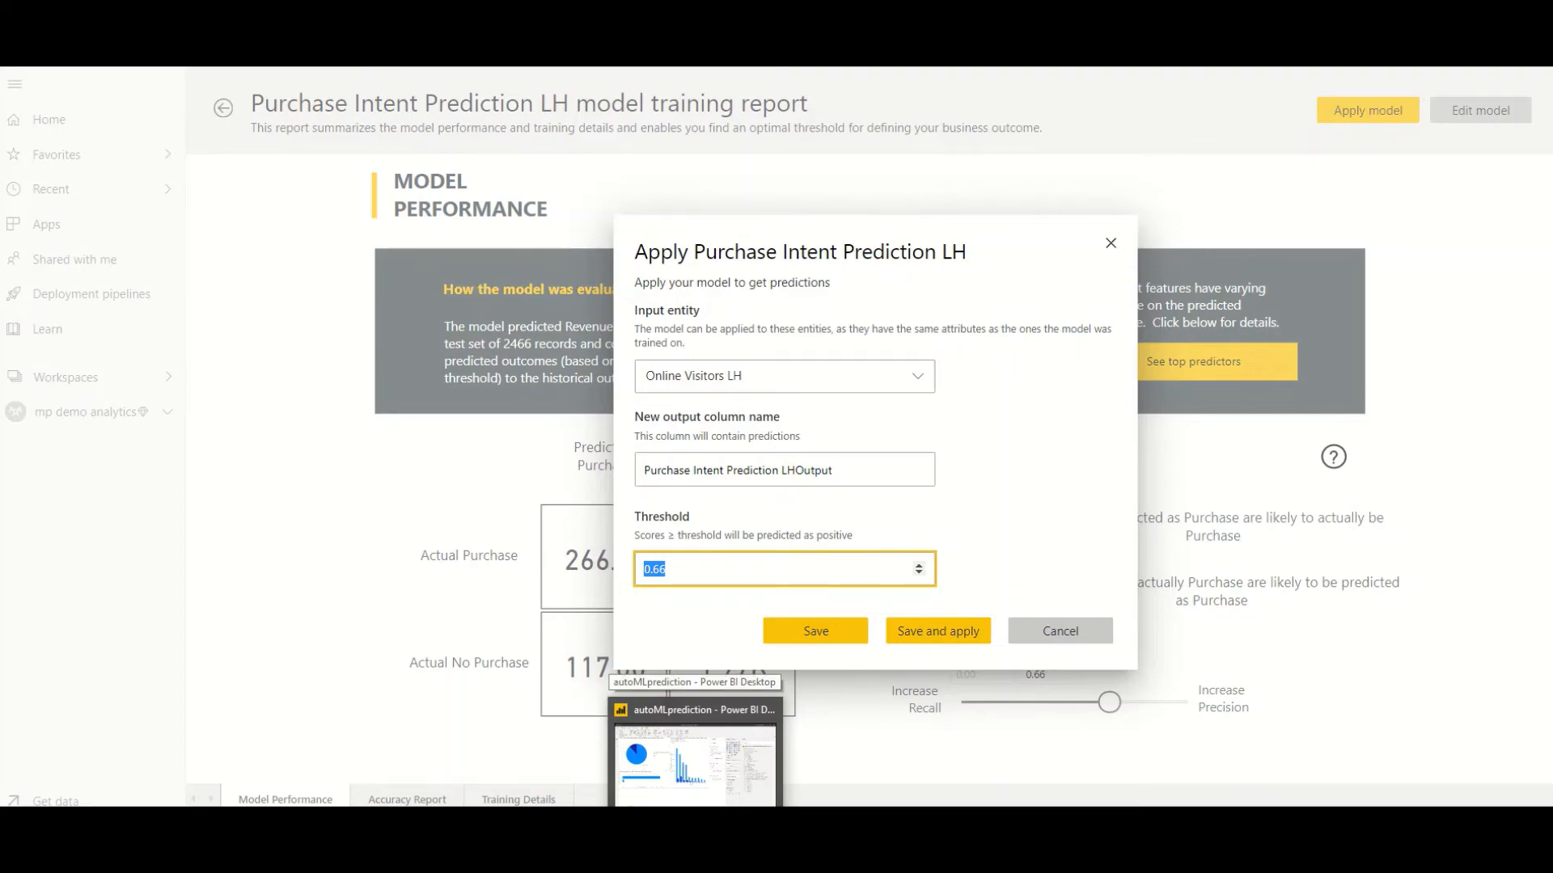
Step: Switch to the autoMLprediction report in Power BI Desktop charting Purchase Intent Prediction outcomes
left_click(694, 758)
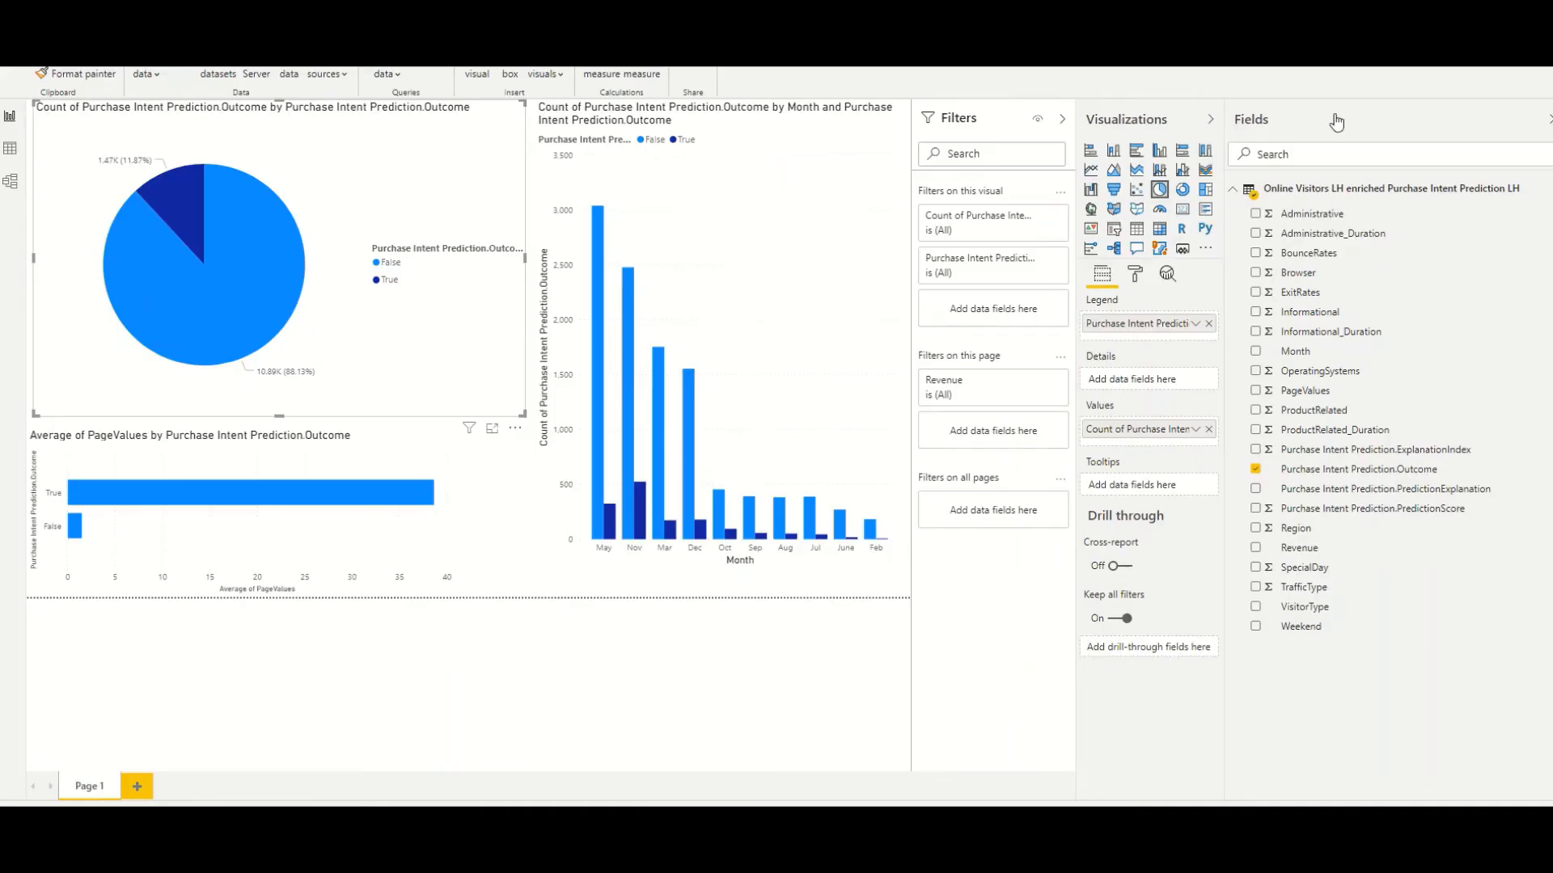